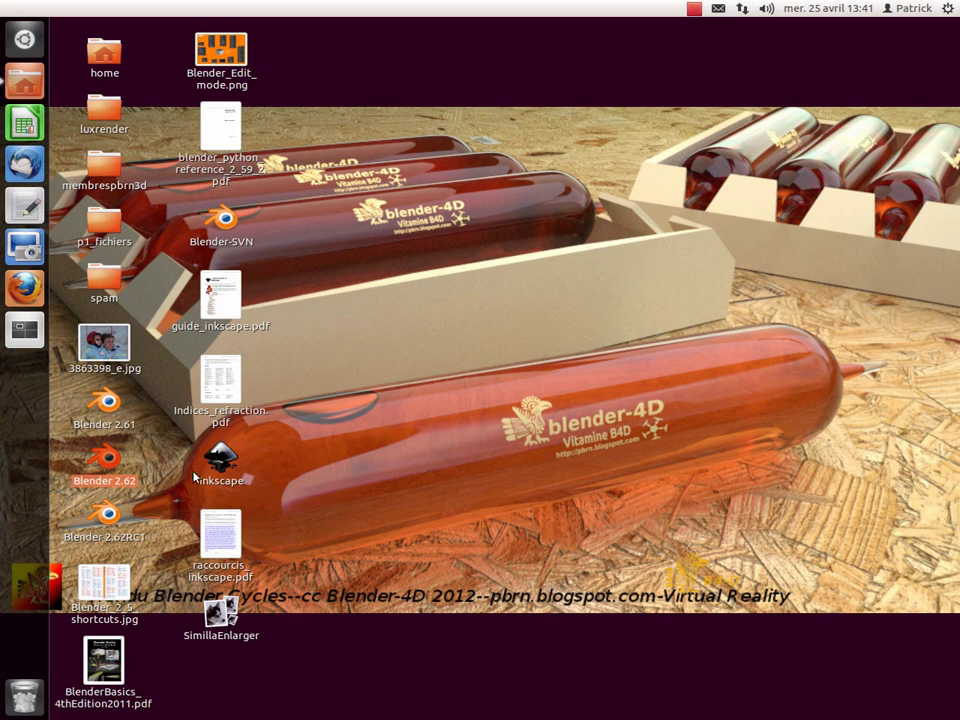
Step: Launch Blender 2.62, dismiss the splash screen and delete the default cube
double_click(105, 460)
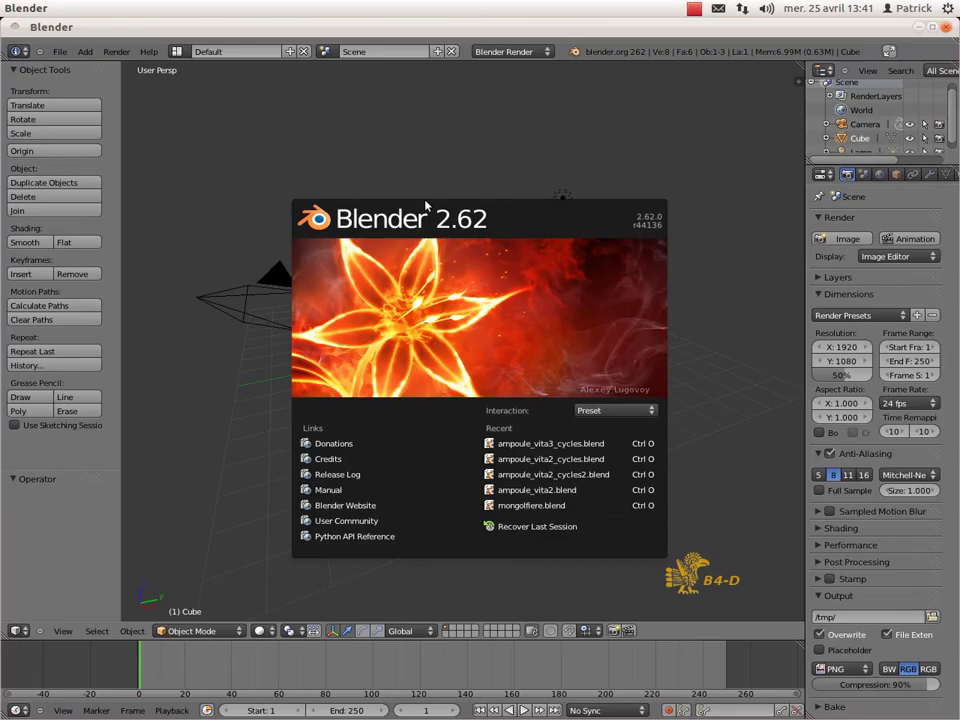
left_click(396, 168)
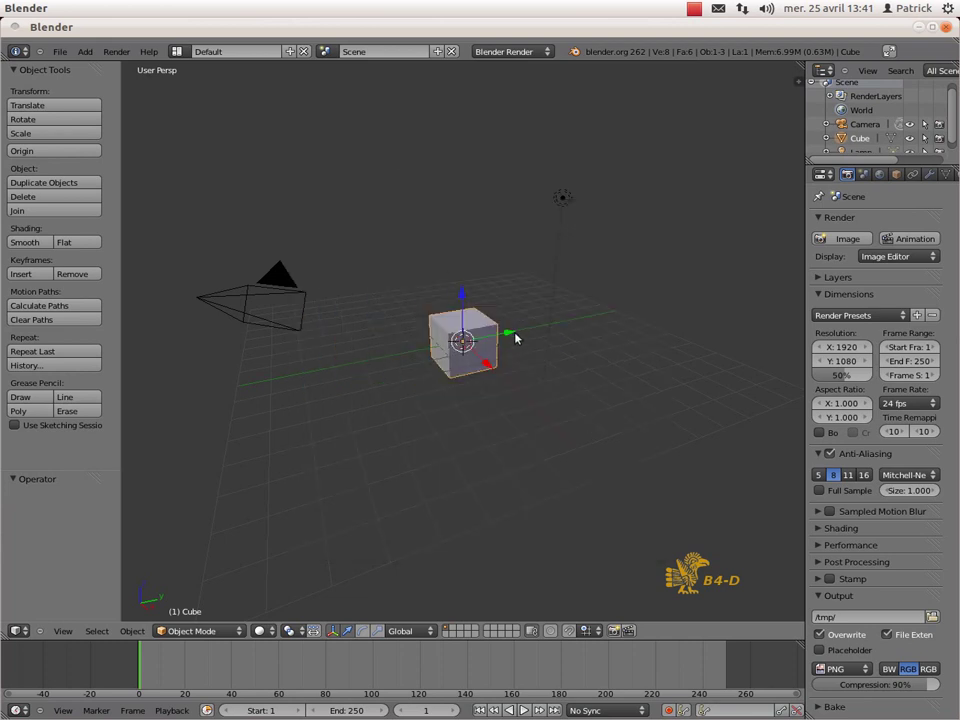
key("x")
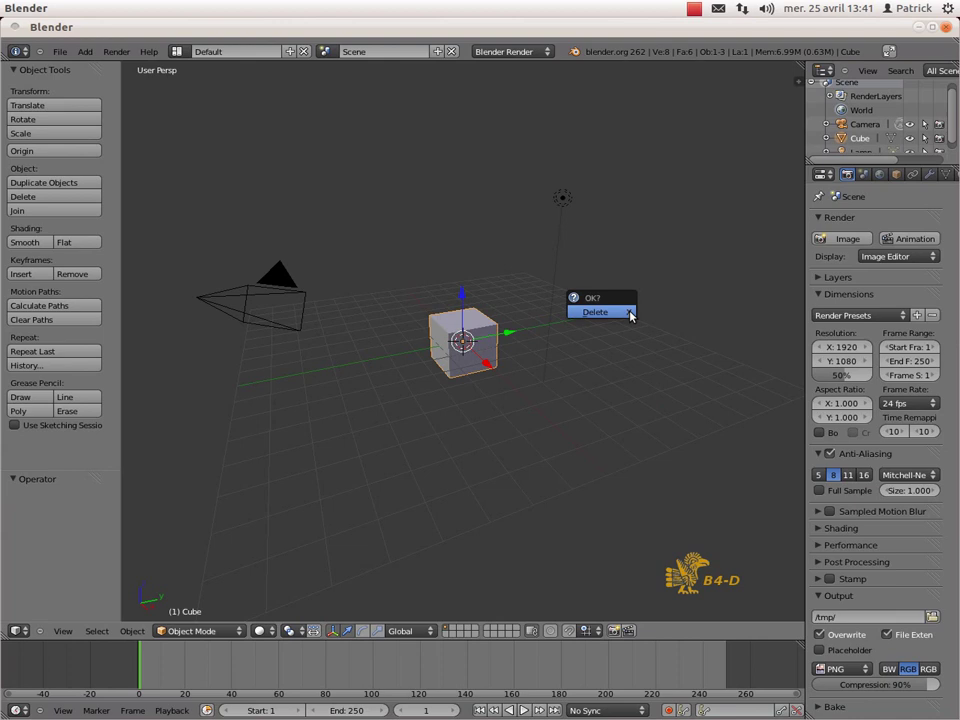
left_click(630, 311)
Step: Start the Screencast Keys display for the 3D view, showing its settings only while needed
key("n")
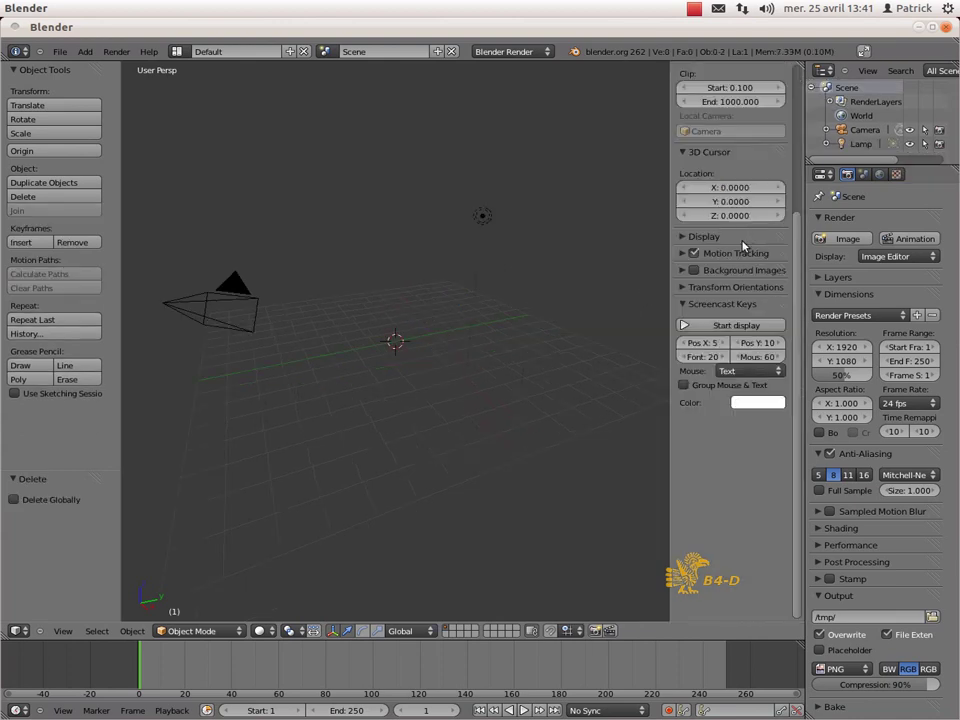
left_click(686, 326)
key("n")
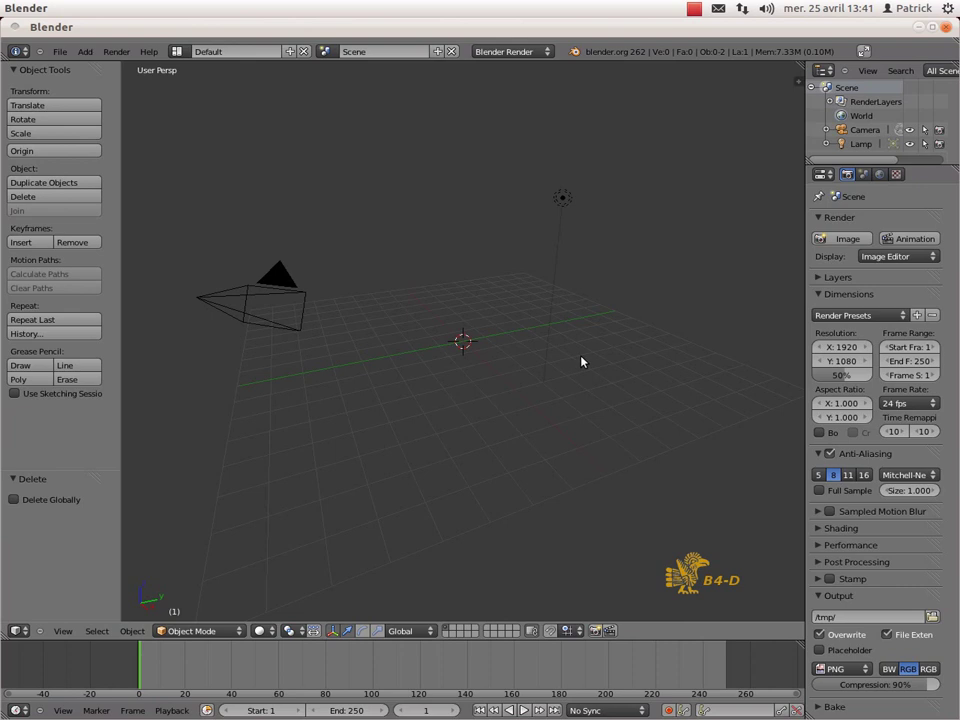
Step: Add a mesh plane at the scene origin
key("shift+a")
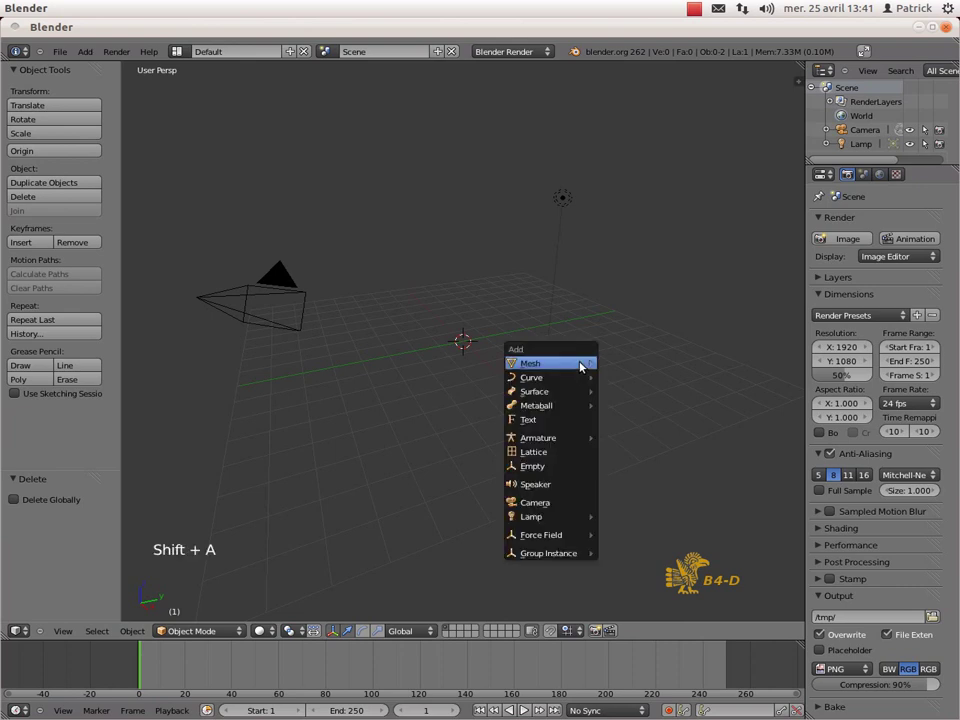
mouse_move(581, 365)
left_click(624, 364)
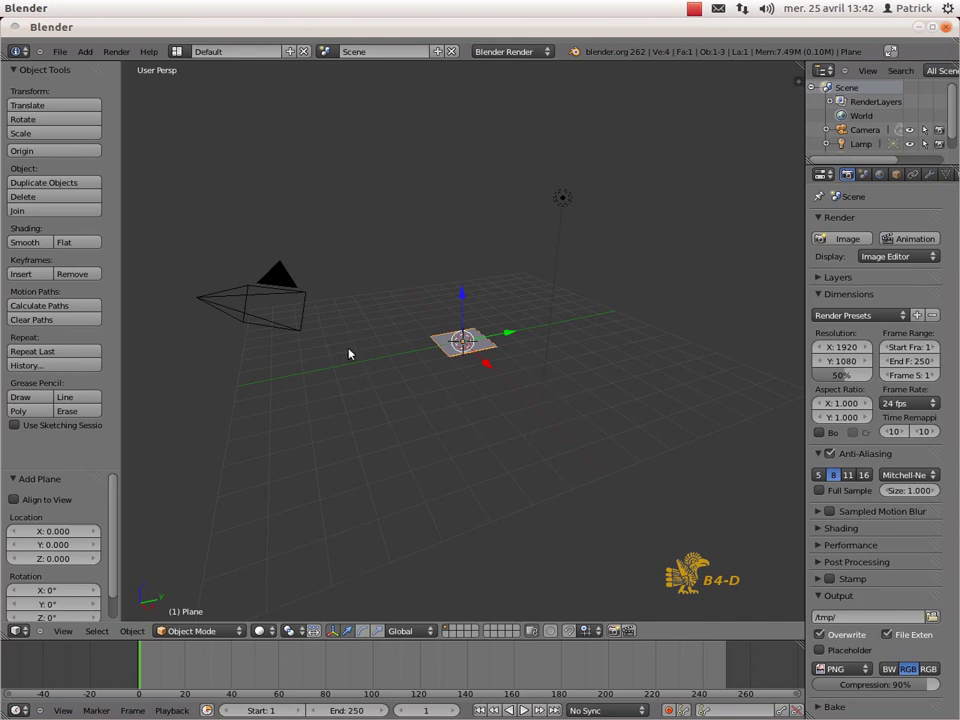
Step: Subdivide the whole plane four times in Edit Mode, using one cut each time
scroll(255, 341, "up", 8)
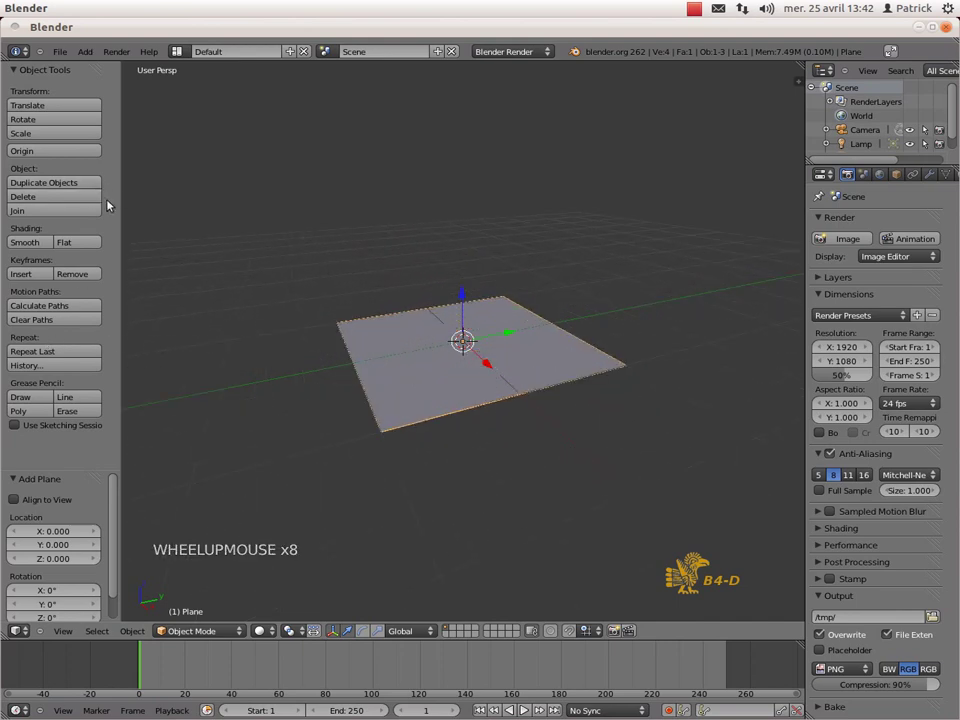
key("Tab")
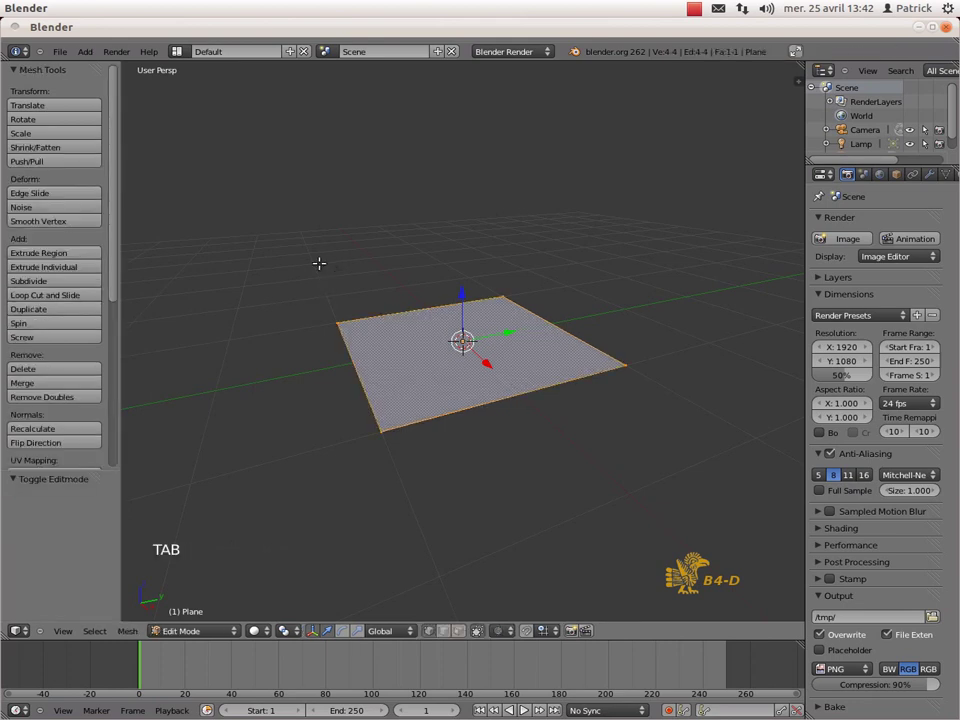
left_click(38, 282)
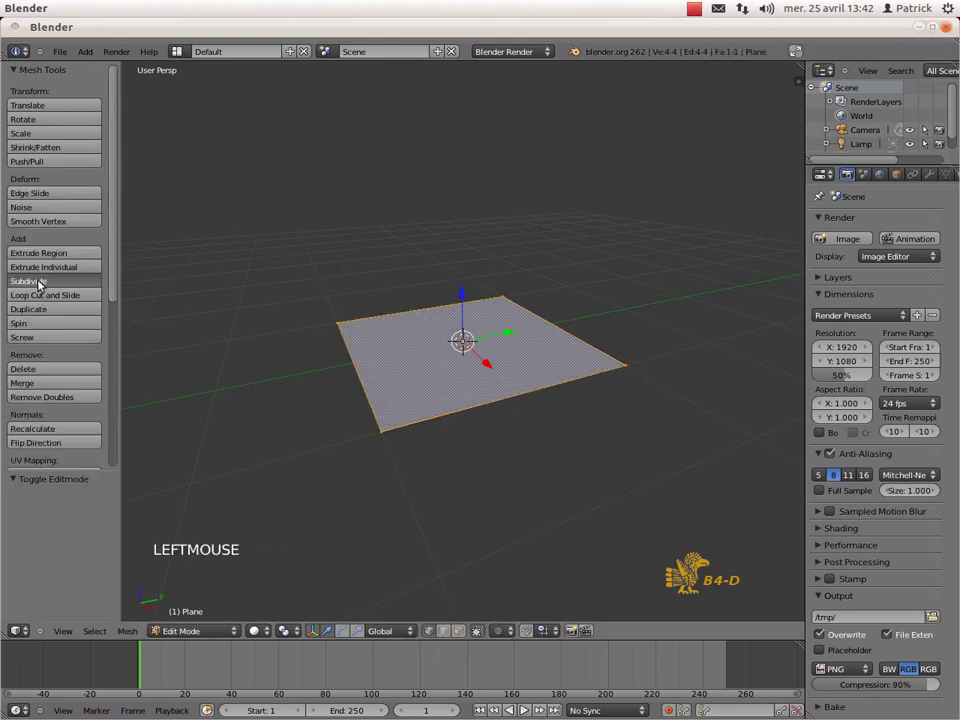
left_click(38, 283)
left_click(38, 282)
left_click(38, 282)
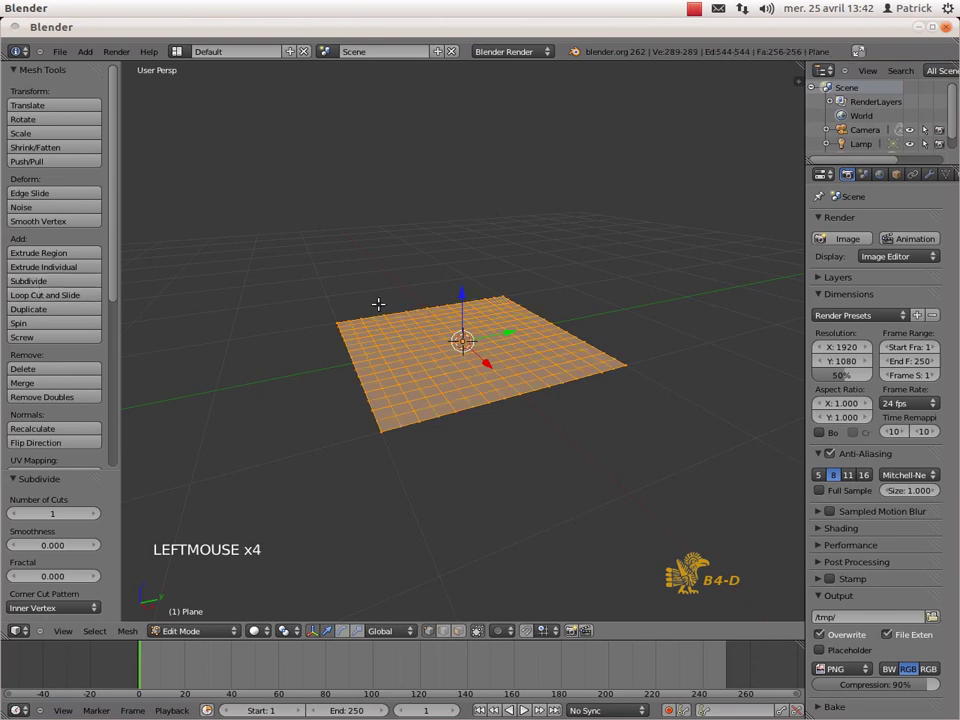
Step: Turn on proportional editing in Connected mode with the Root falloff
scroll(512, 315, "up", 1)
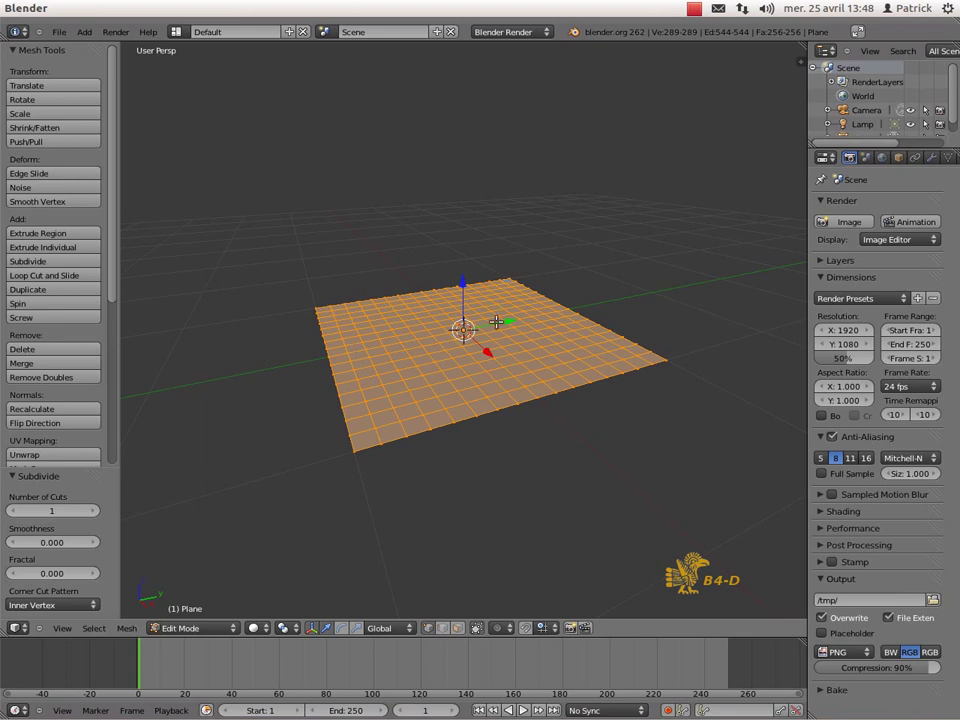
left_click(510, 628)
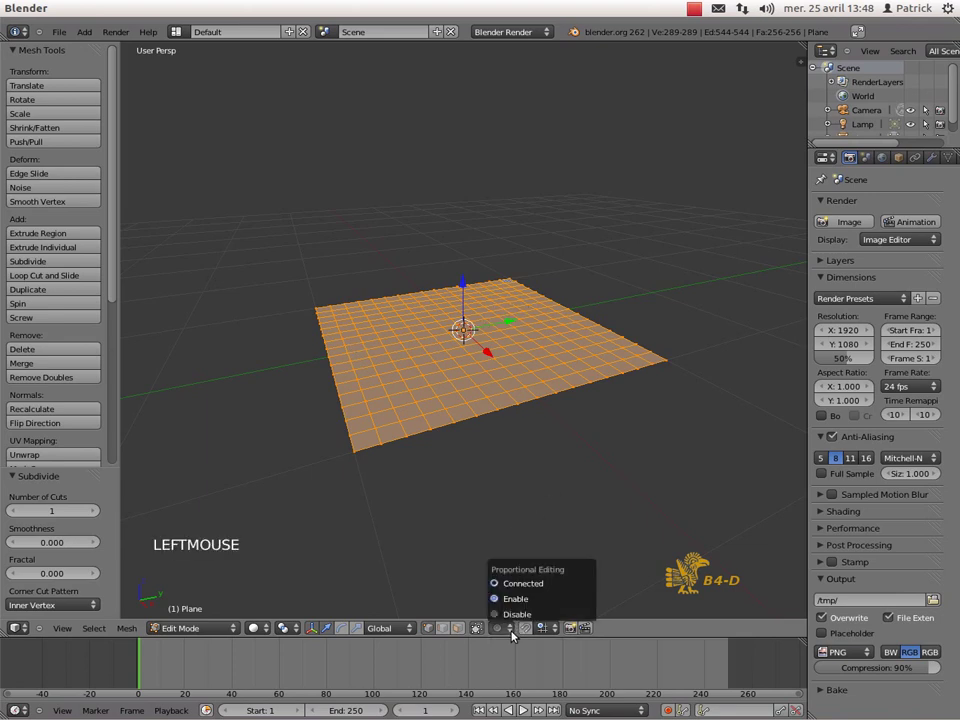
left_click(515, 583)
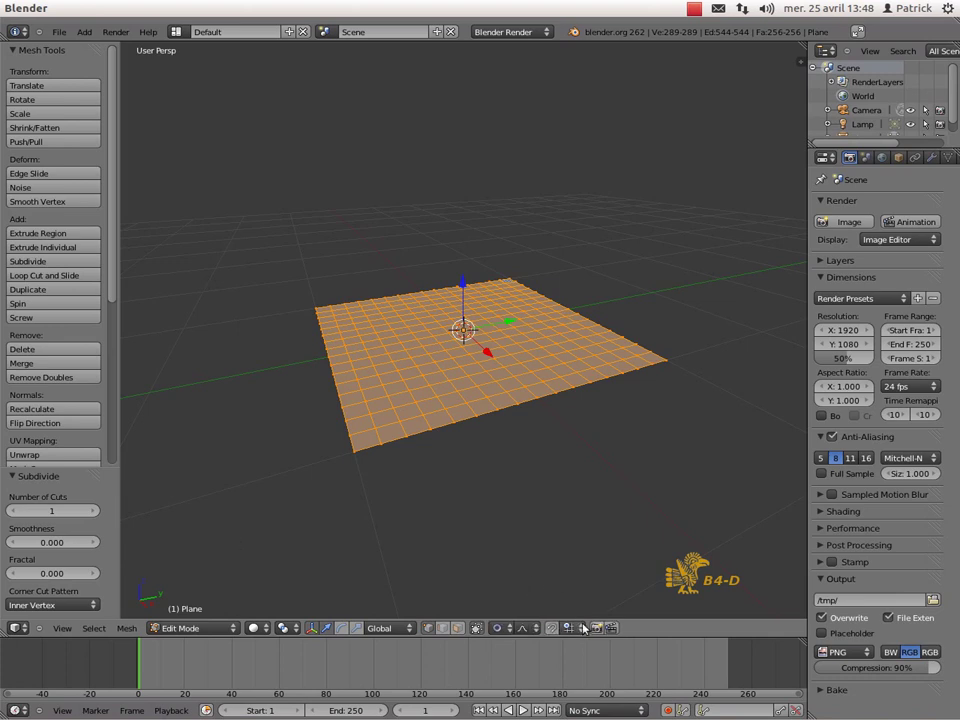
left_click(524, 628)
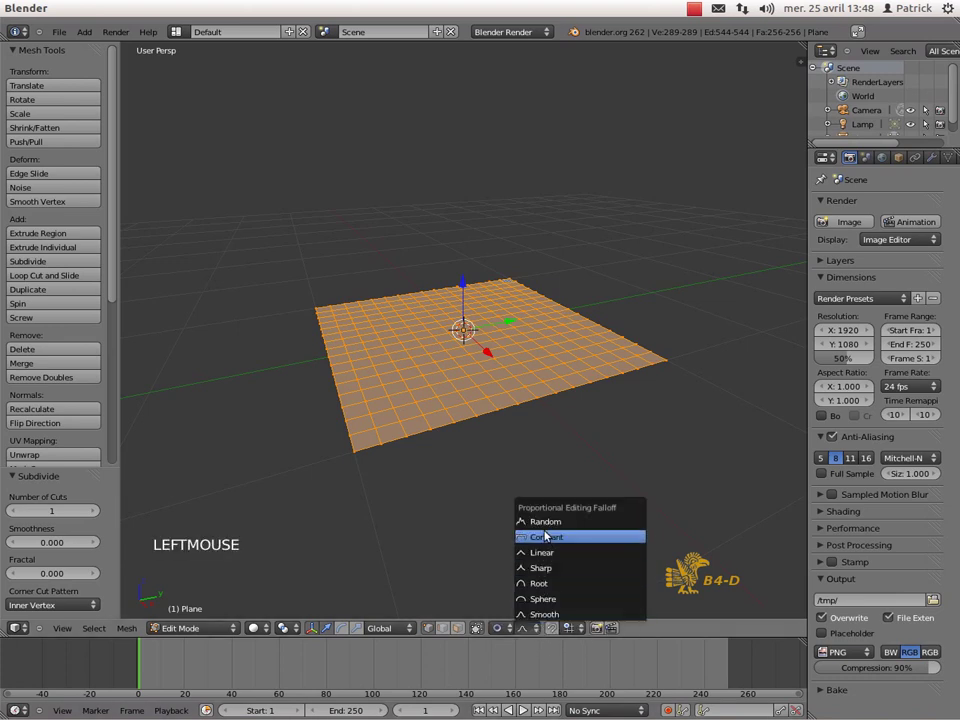
left_click(540, 584)
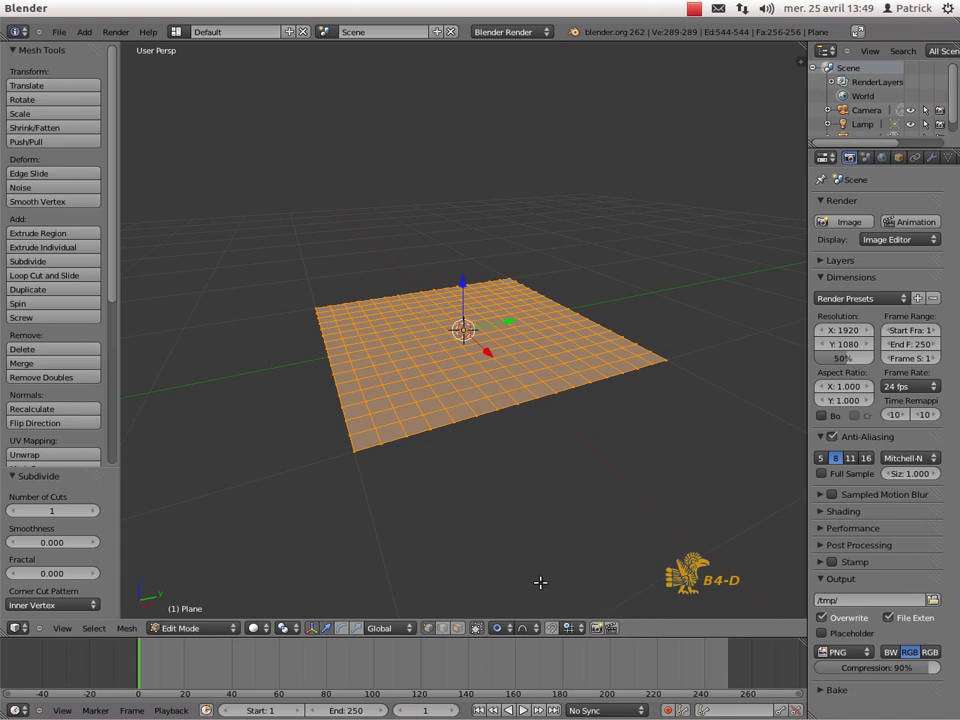
Step: Raise a vertex near the plane's far corner by about 0.13 in Z, with a proportional size of 0.68, to form a hill
right_click(498, 304)
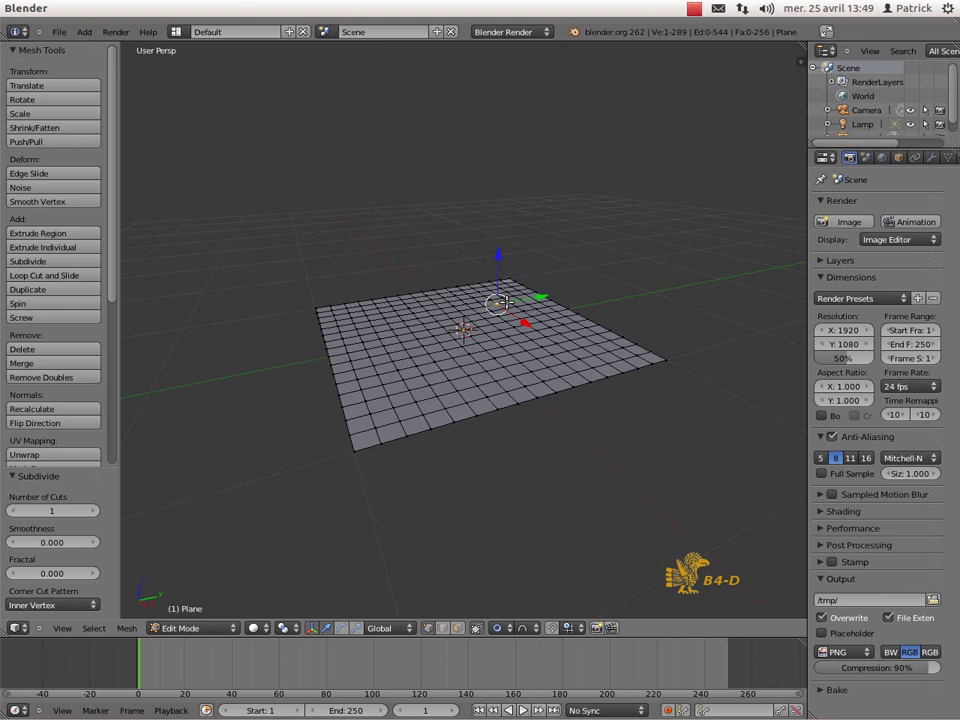
key("g")
scroll(502, 302, "down", 1)
scroll(502, 302, "up", 1)
scroll(505, 292, "up", 5)
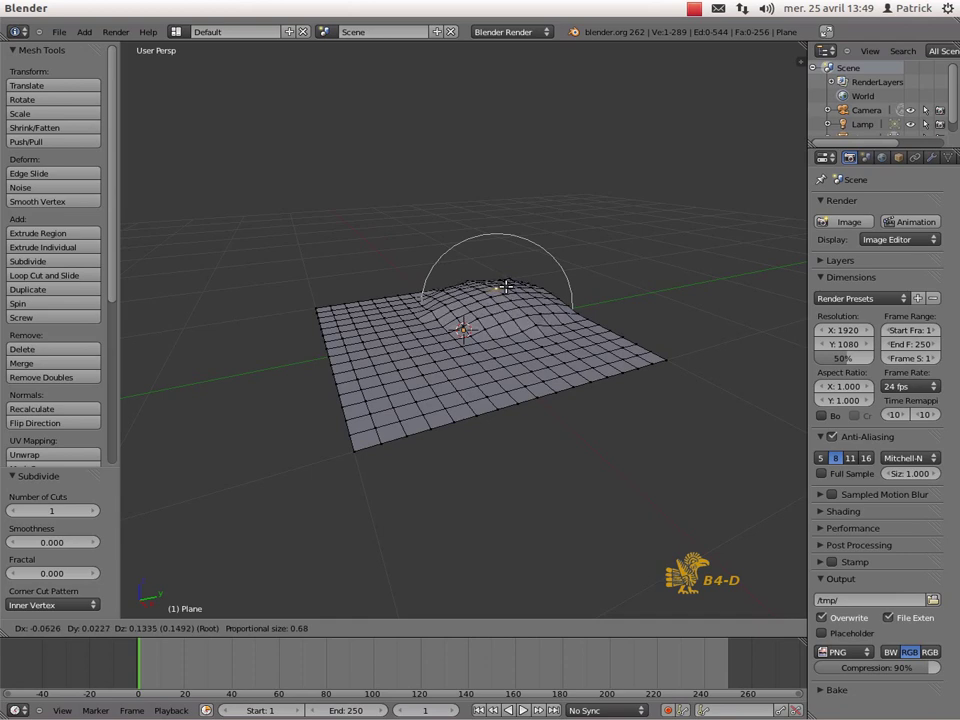
left_click(507, 287)
Step: Lower a vertex in the left part of the plane by about 0.08 in Z, with a proportional size of 0.68
right_click(385, 382)
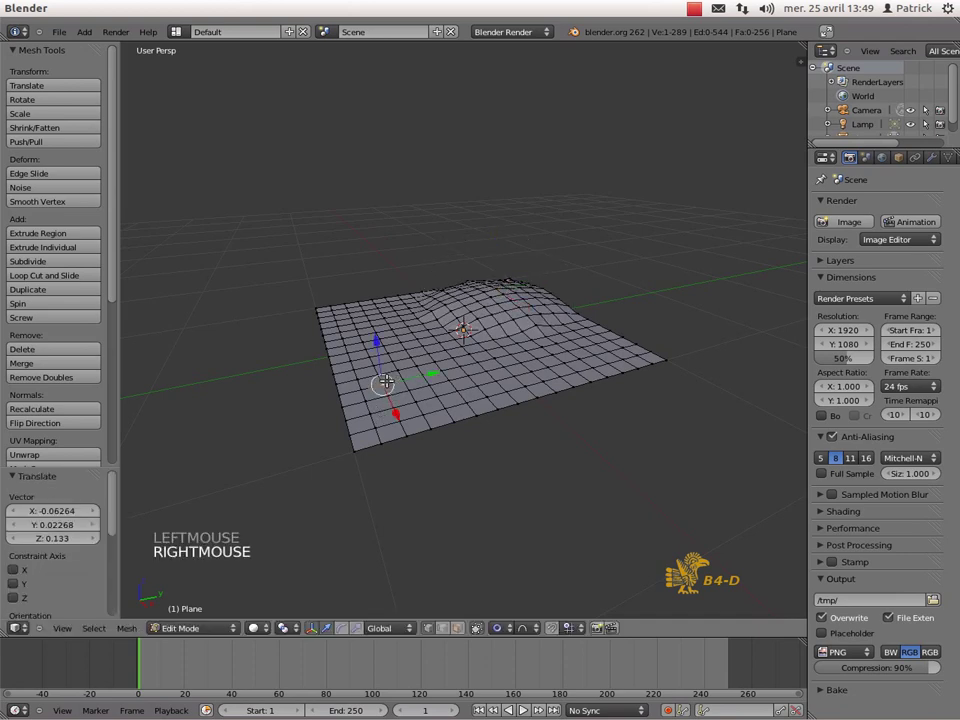
right_click(380, 338)
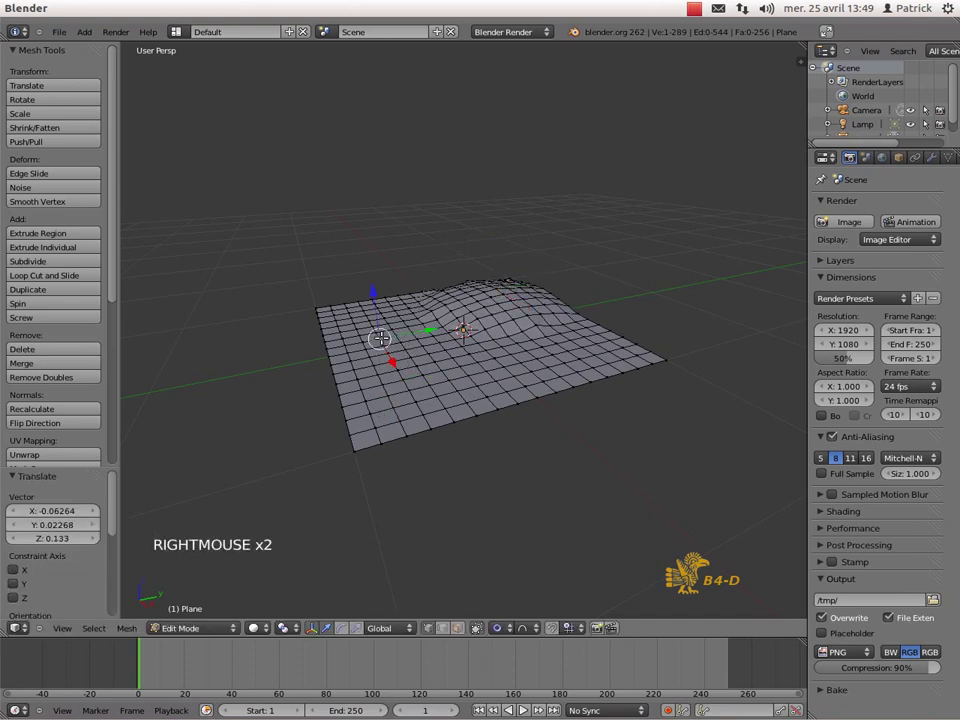
key("g")
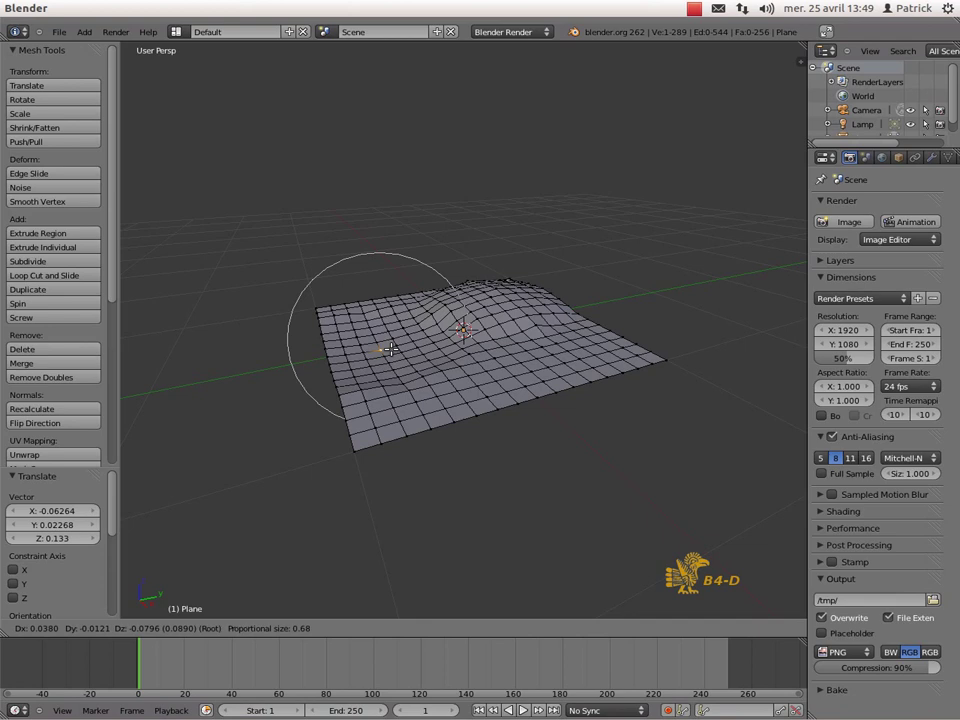
left_click(390, 348)
Step: Raise a vertex in the right part of the plane by about 0.22 in Z, reducing the proportional size to 0.47
right_click(555, 353)
key("g")
key("g")
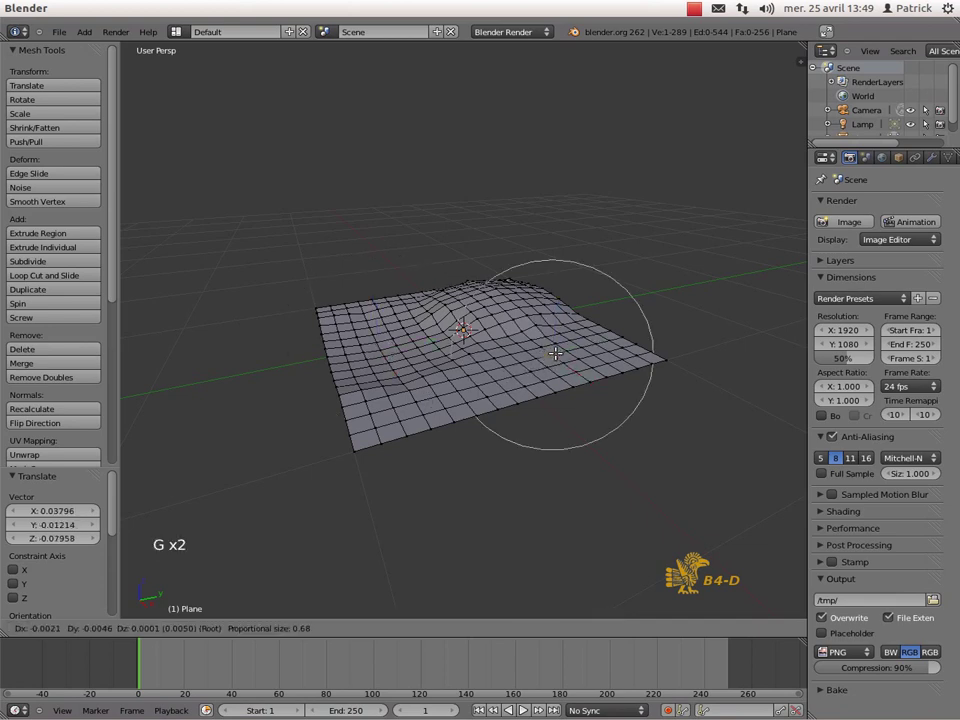
scroll(556, 346, "down", 3)
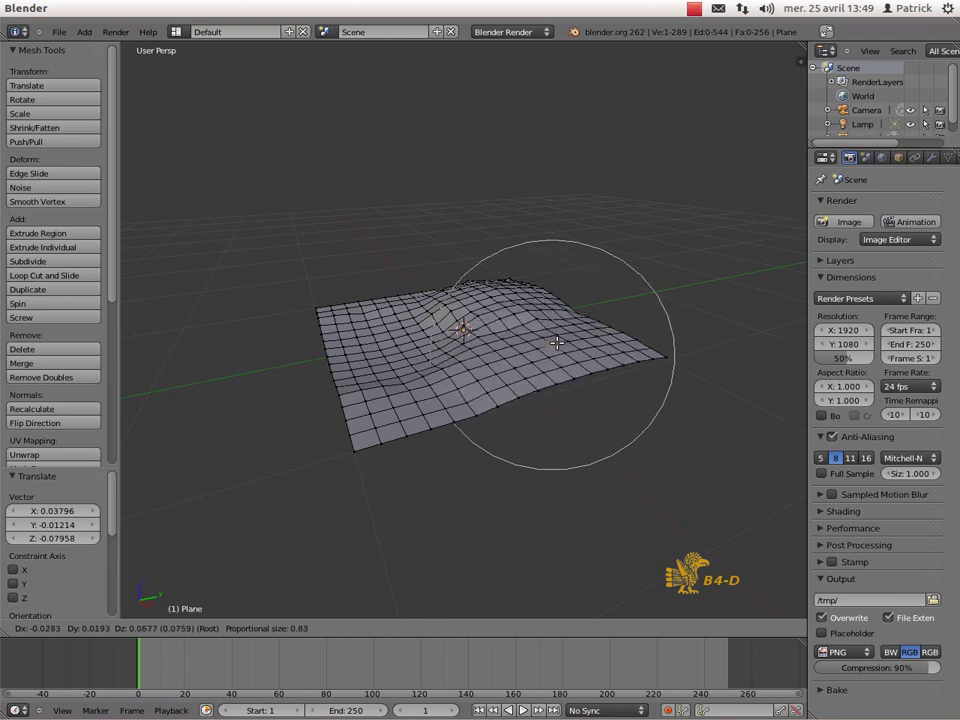
scroll(556, 342, "up", 6)
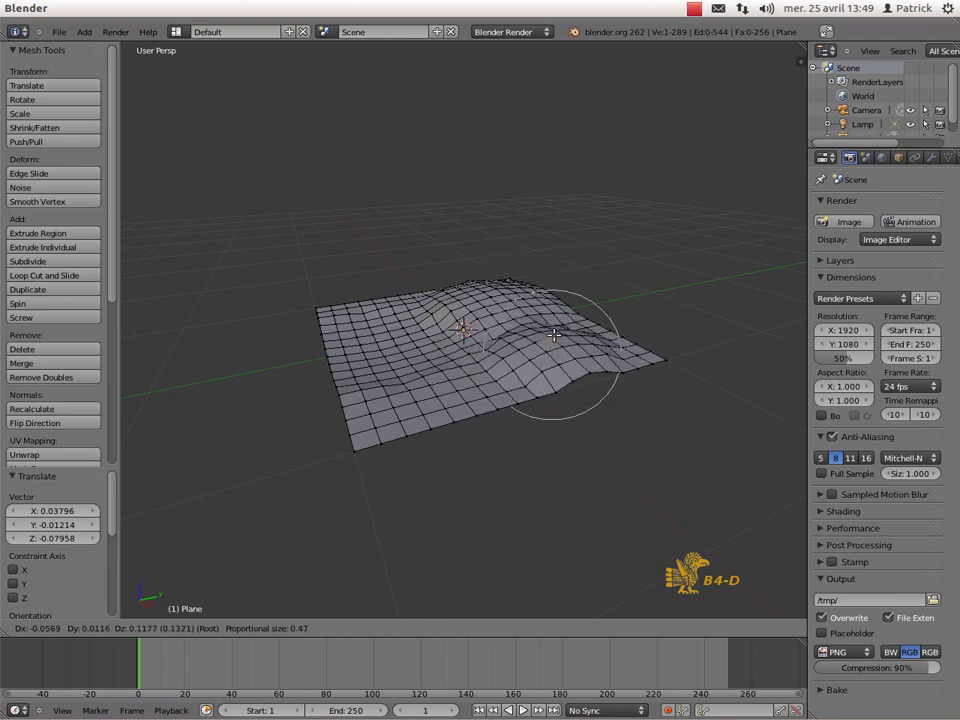
left_click(545, 322)
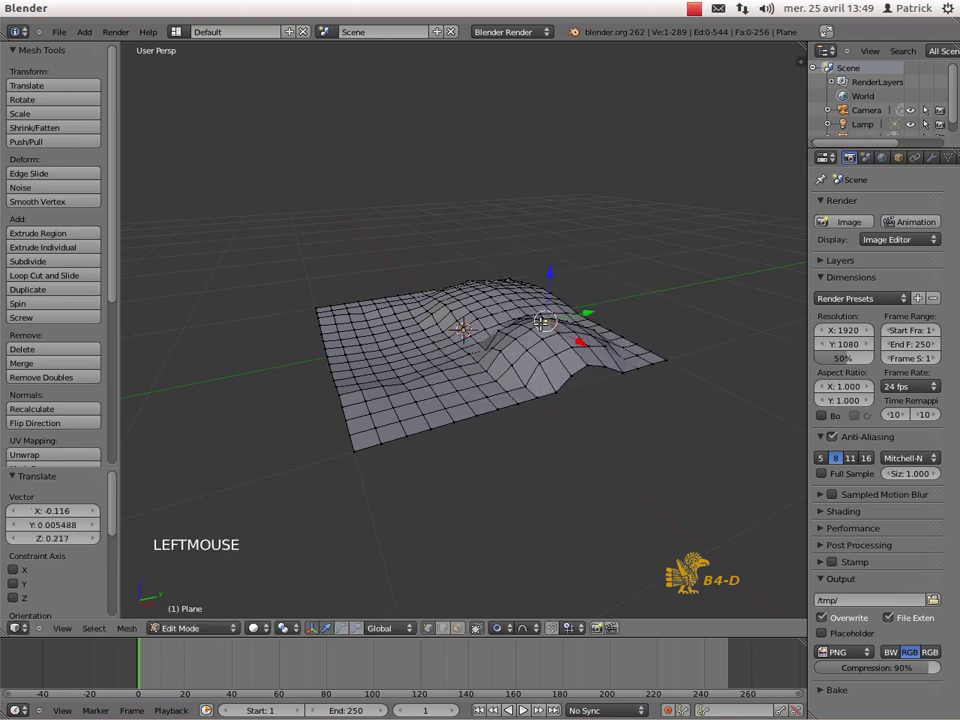
Step: Raise a vertex near the plane's front-left corner by about 0.07 in Z, with a proportional size of 0.47
right_click(414, 381)
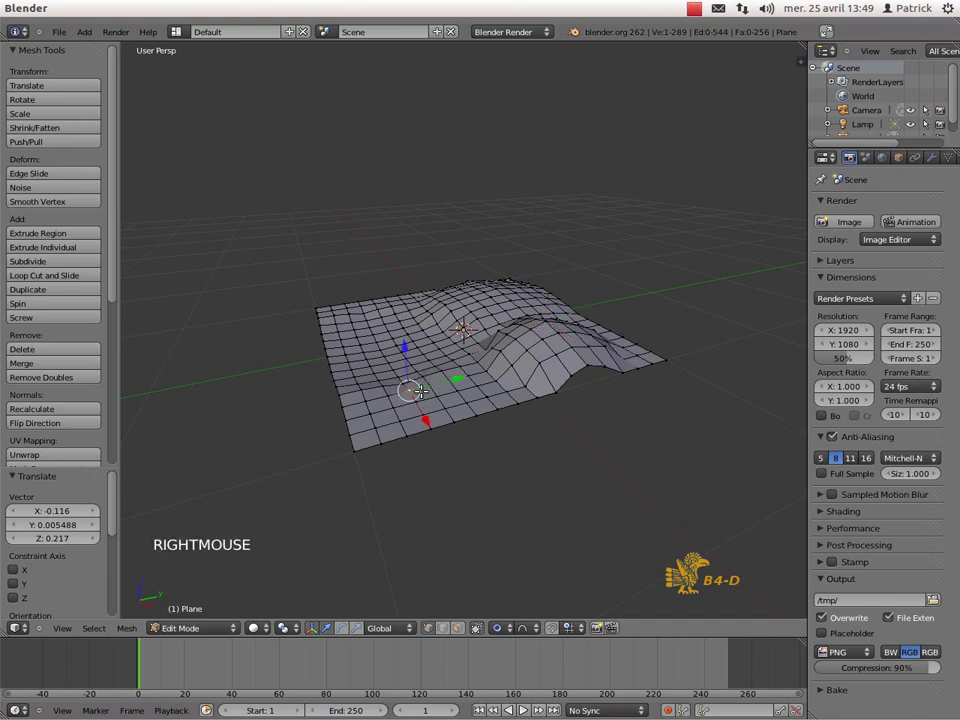
key("g")
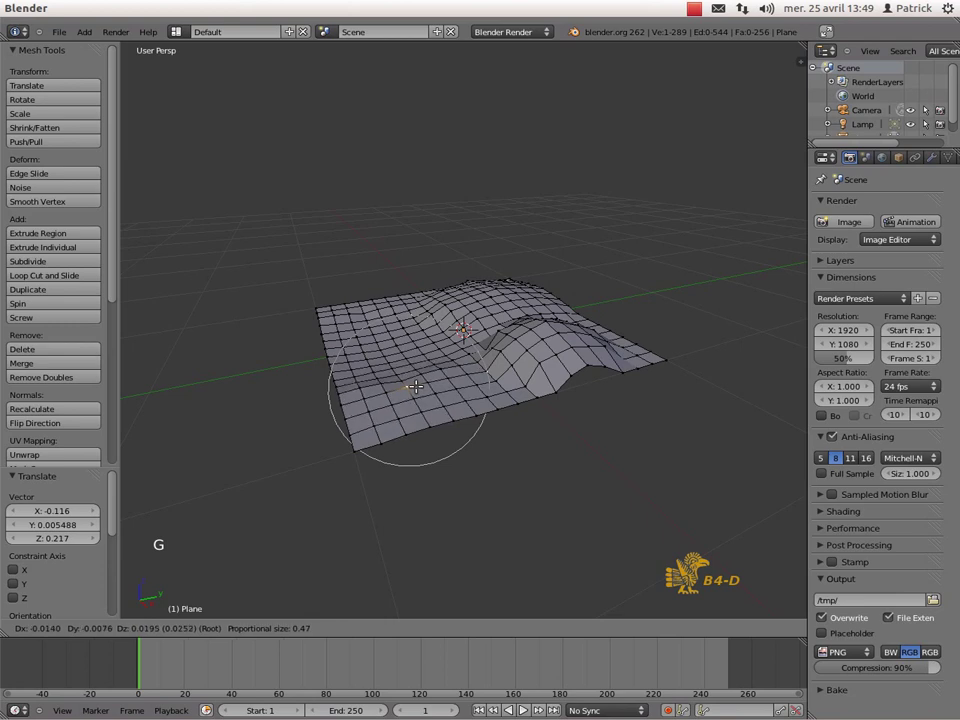
left_click(415, 376)
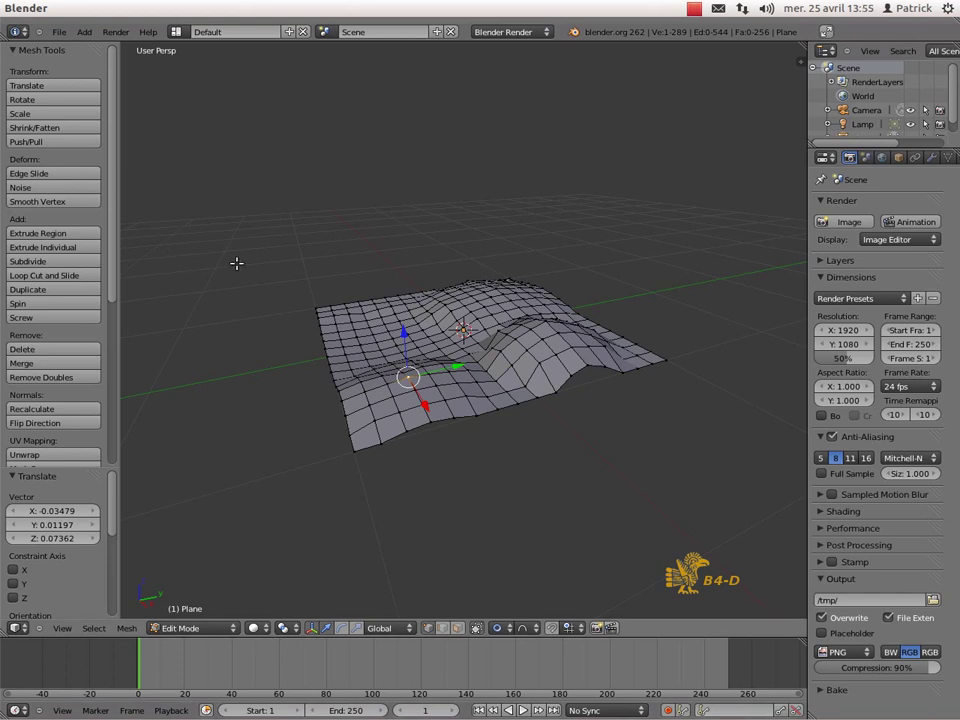
Step: Apply smooth shading to the deformed plane in Object Mode and return to Edit Mode
key("Tab")
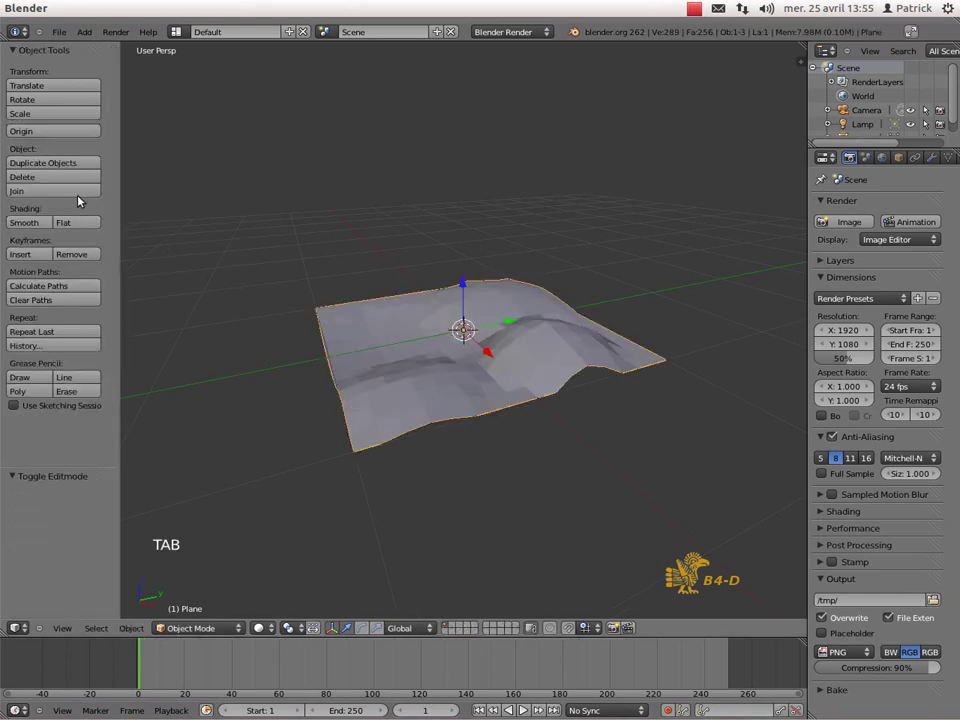
left_click(30, 223)
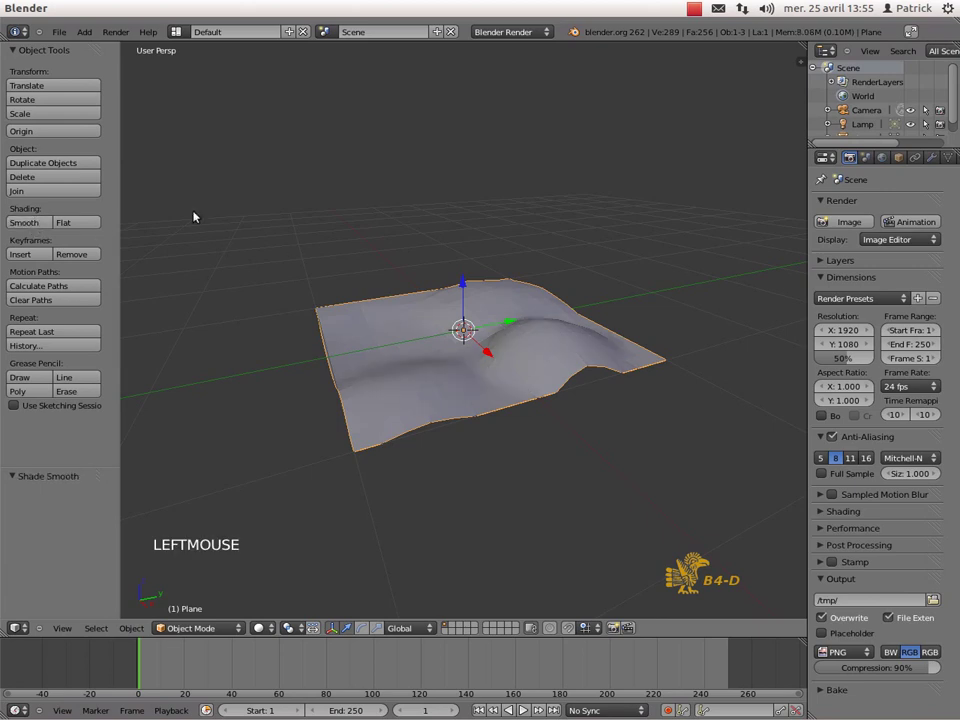
key("Tab")
key("Tab")
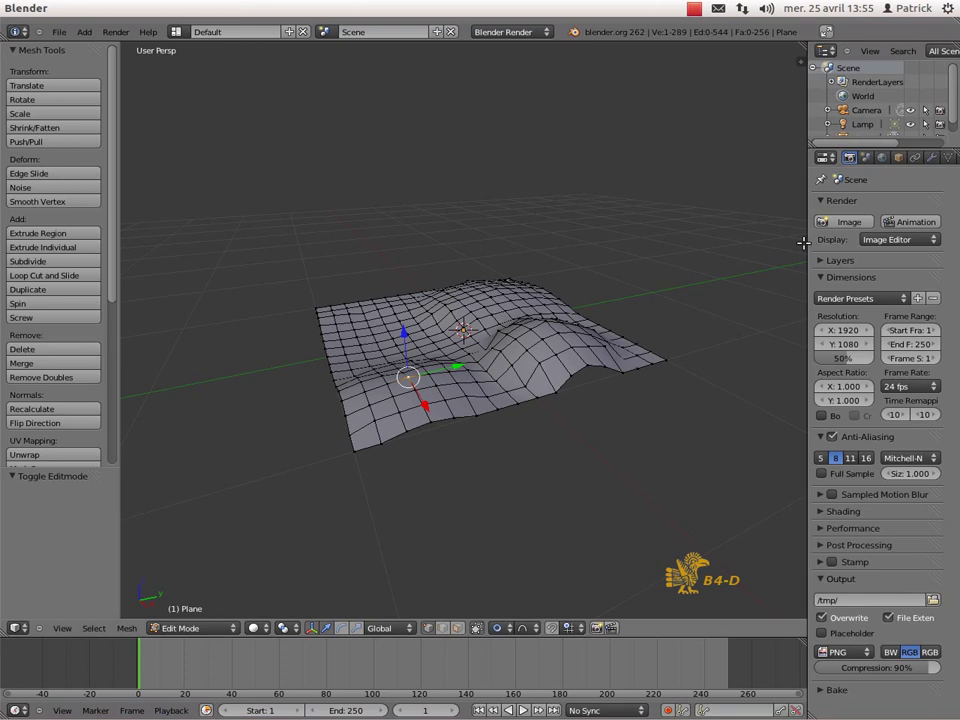
Step: Widen the properties area and add a Subdivision Surface modifier to the plane with View subdivisions set to 2
left_click_drag(808, 242, 752, 242)
left_click(875, 158)
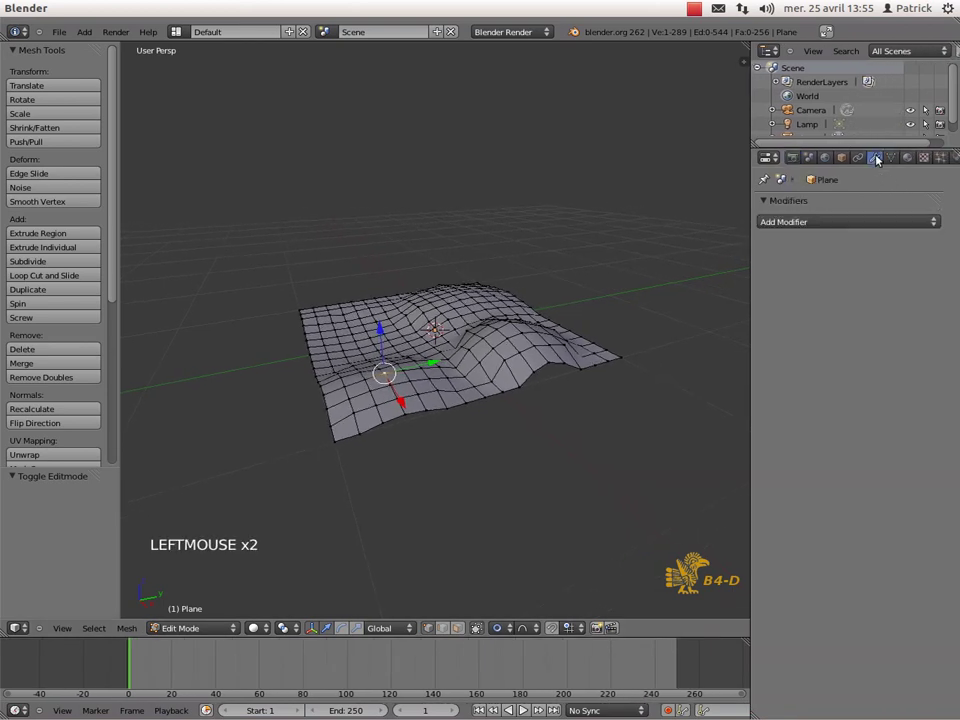
left_click(934, 222)
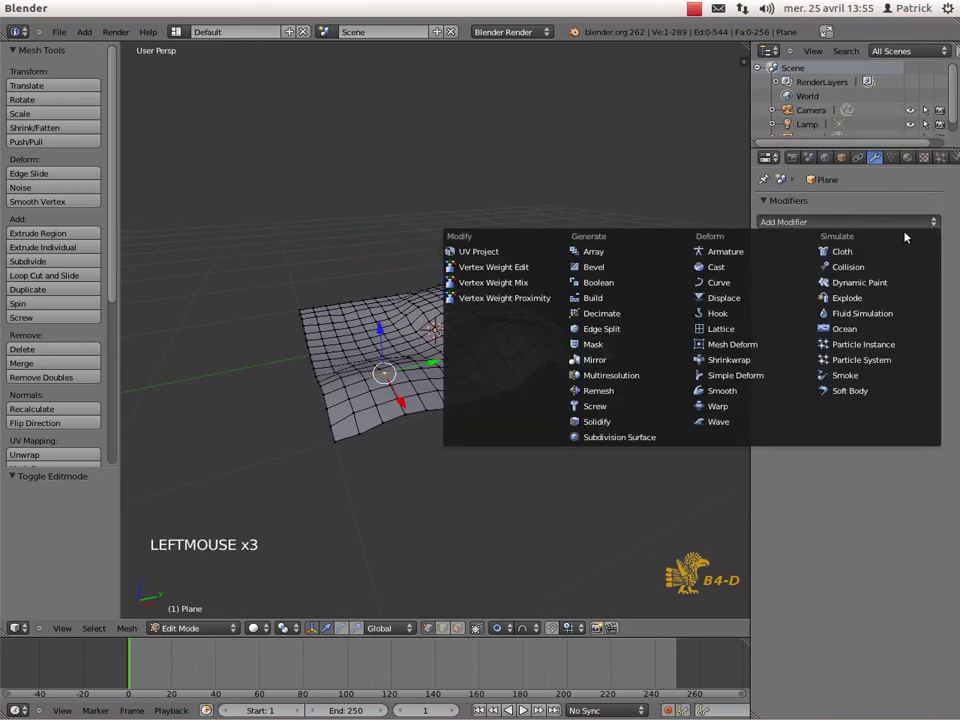
left_click(650, 440)
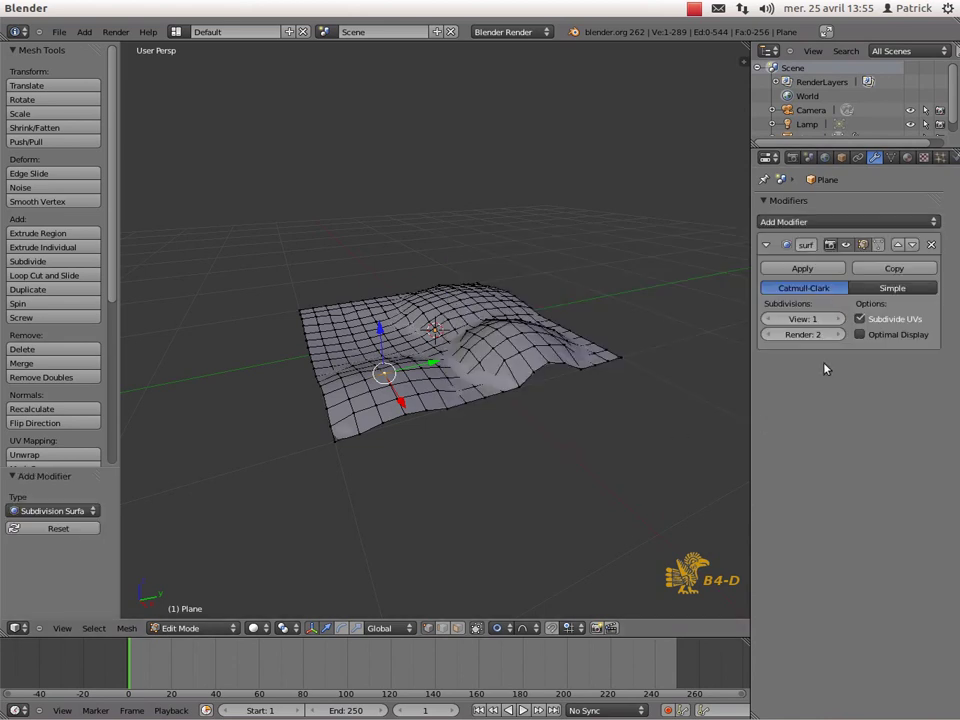
left_click(836, 319)
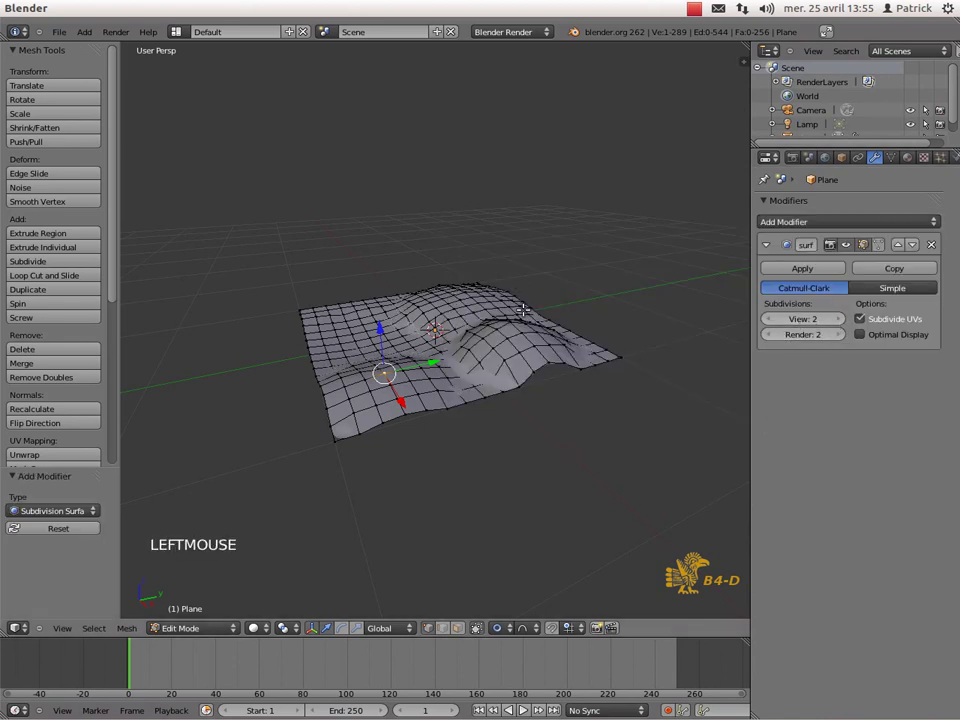
Step: Disable proportional editing for the terrain mesh and return to Object Mode
scroll(493, 364, "up", 4)
scroll(495, 365, "down", 3)
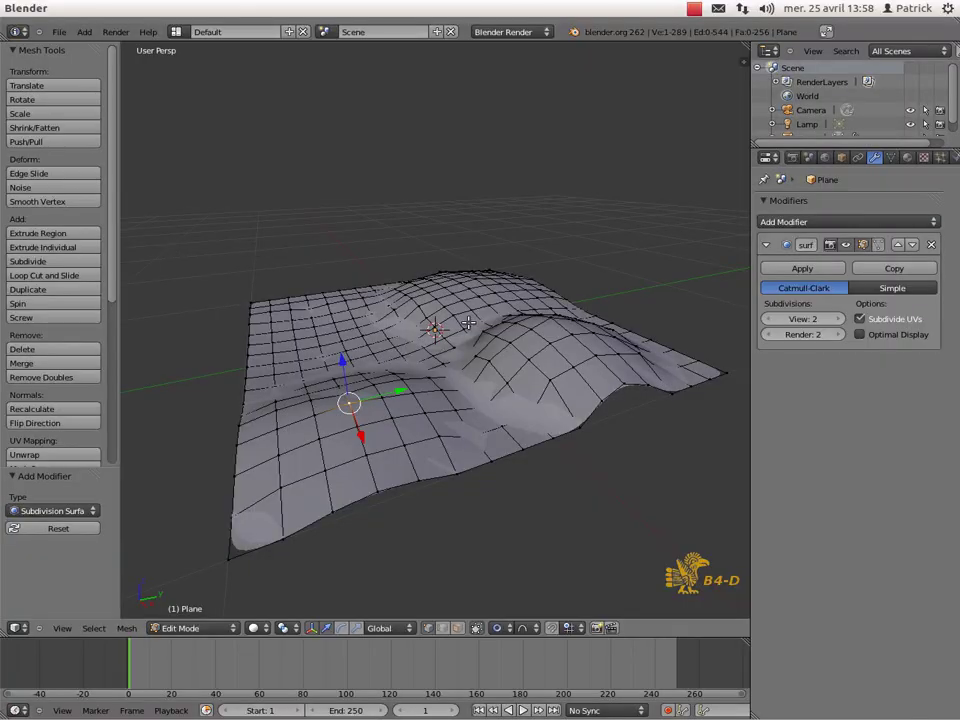
left_click(511, 628)
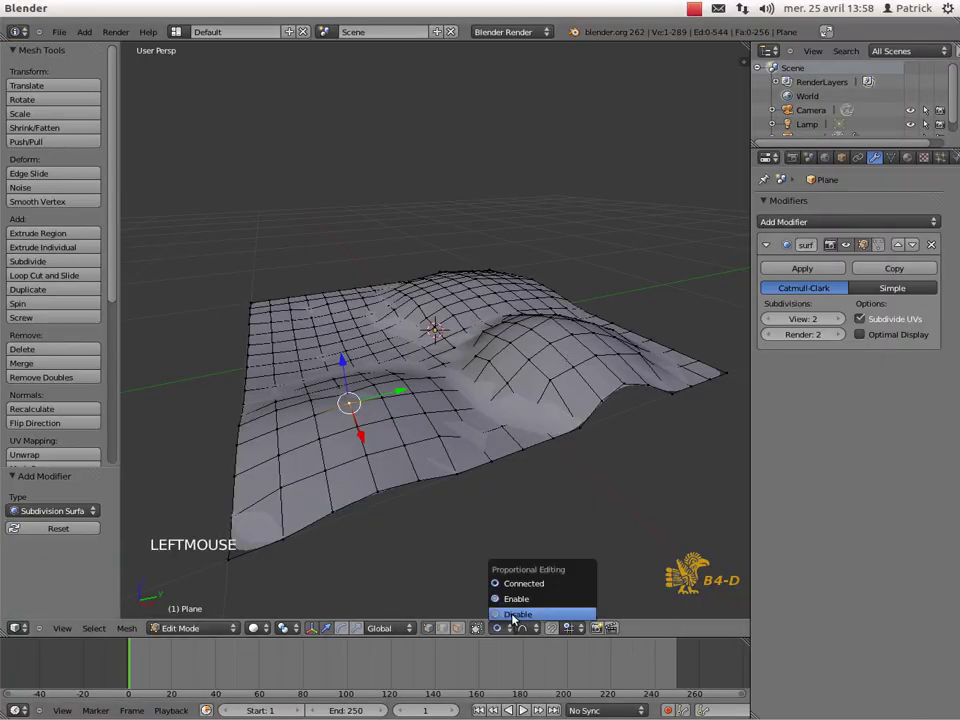
left_click(512, 615)
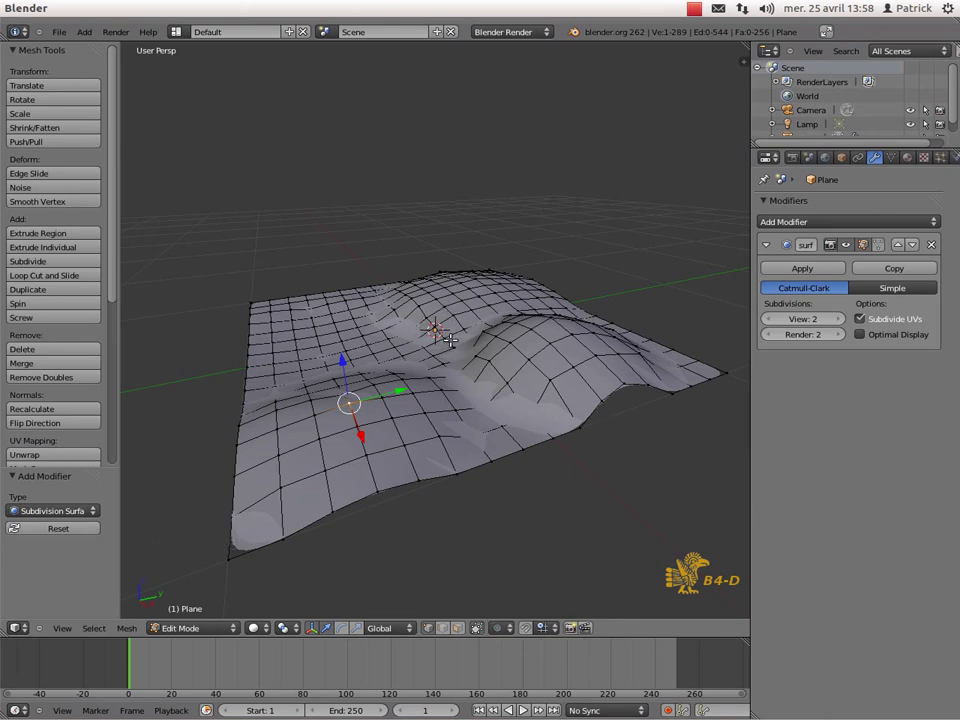
key("Tab")
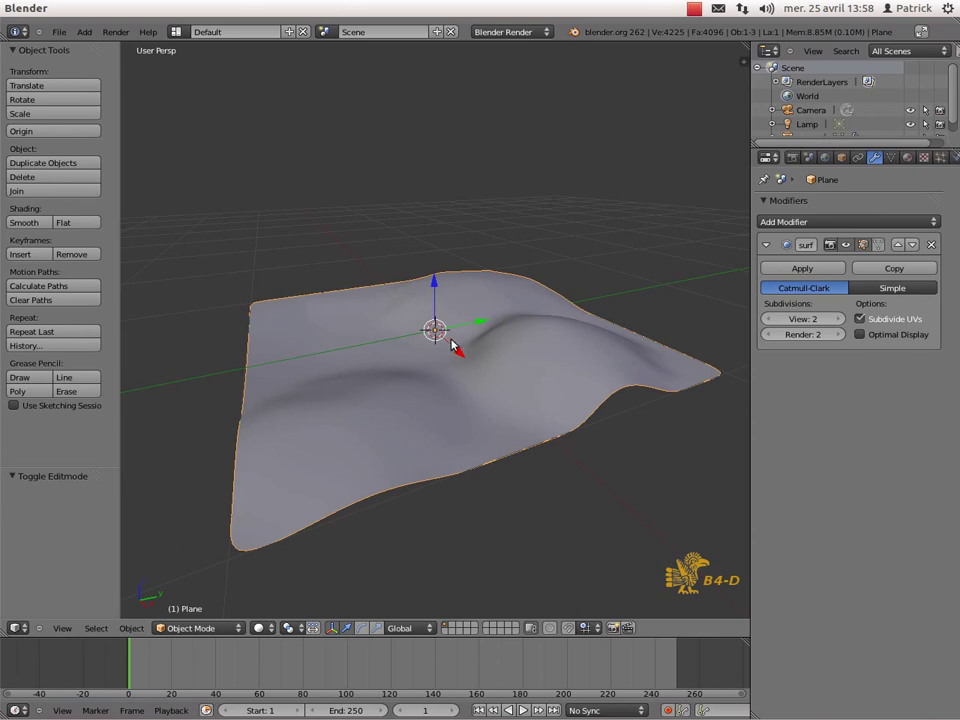
Step: Add a new mesh plane and raise it above the terrain by about 0.23 in Z
key("shift+a")
mouse_move(452, 341)
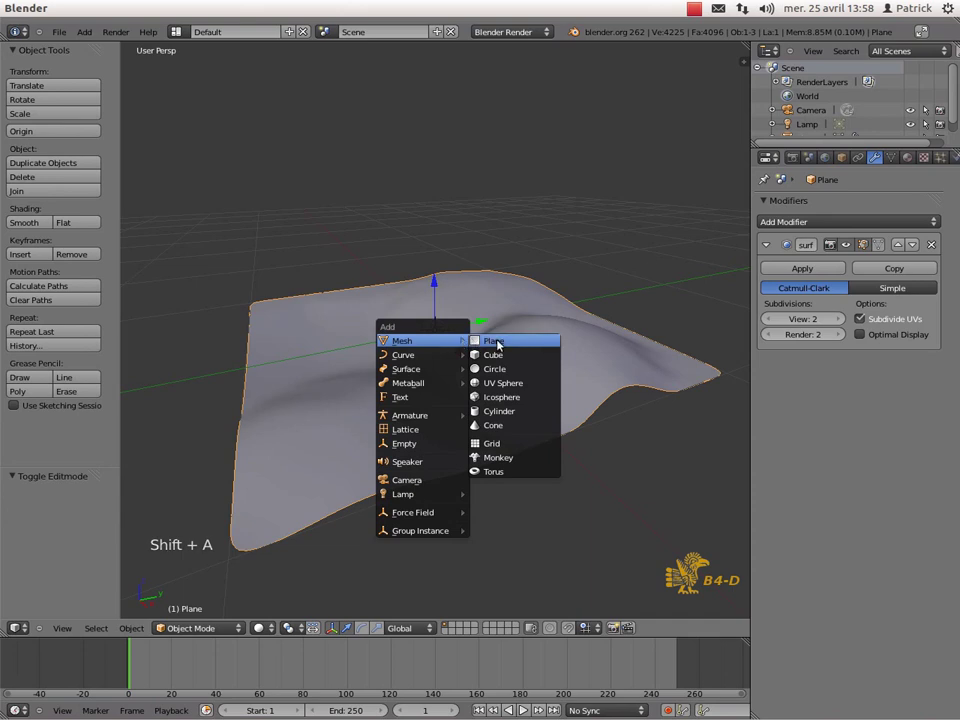
left_click(497, 342)
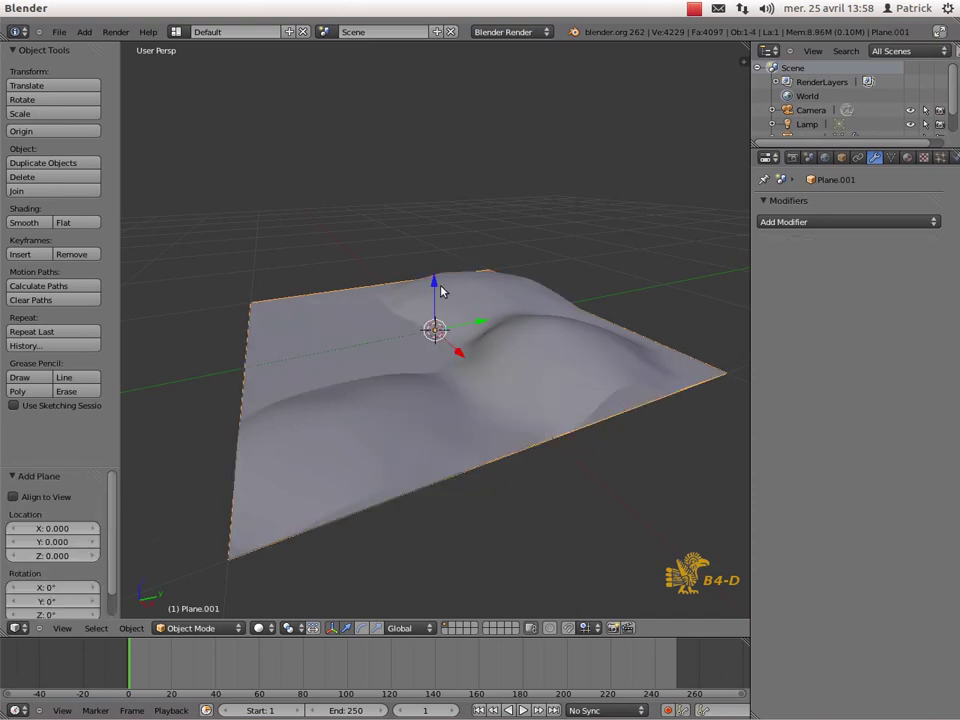
left_click_drag(435, 276, 450, 253)
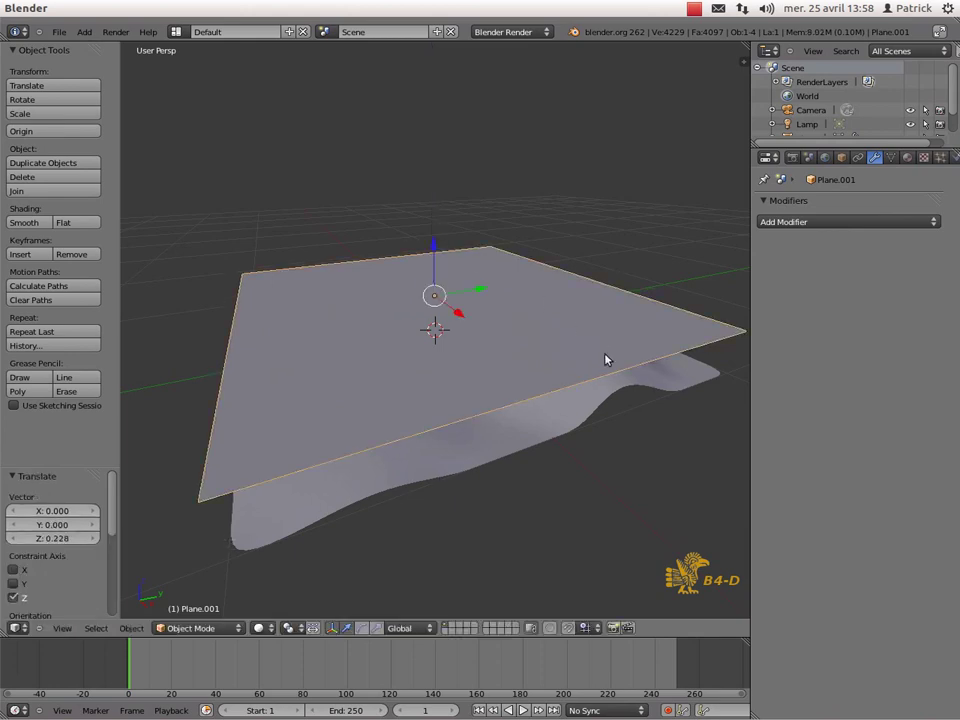
Step: In top view, scale the new plane to about 0.61, narrow it in X to about 0.8, and move it about -0.1 in X
key("KP_7")
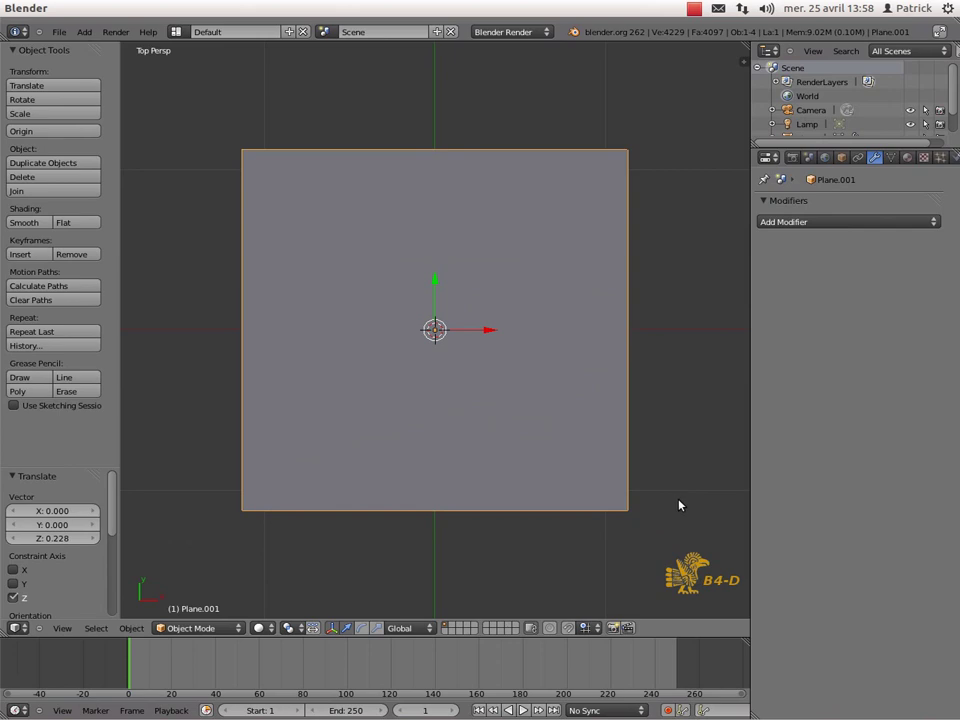
key("s")
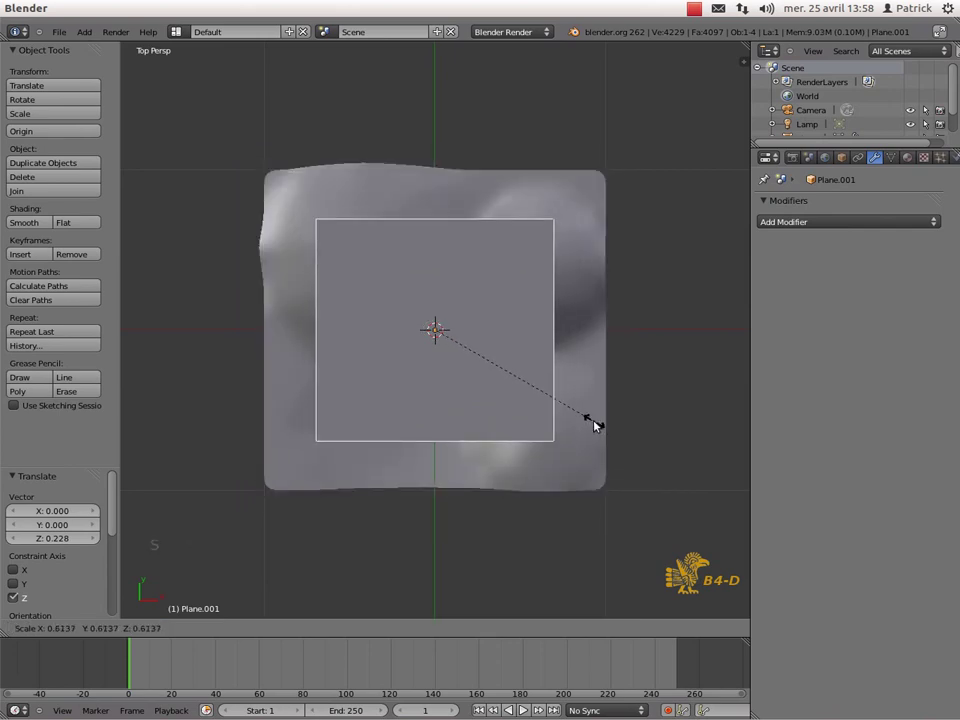
left_click(597, 419)
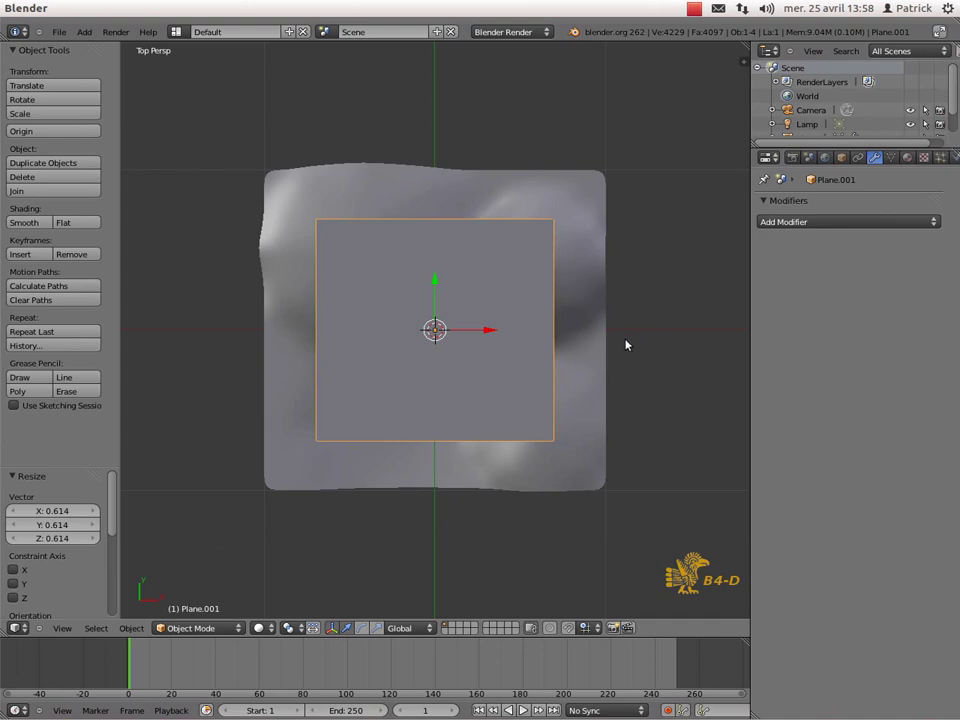
key("s")
key("x")
left_click(589, 337)
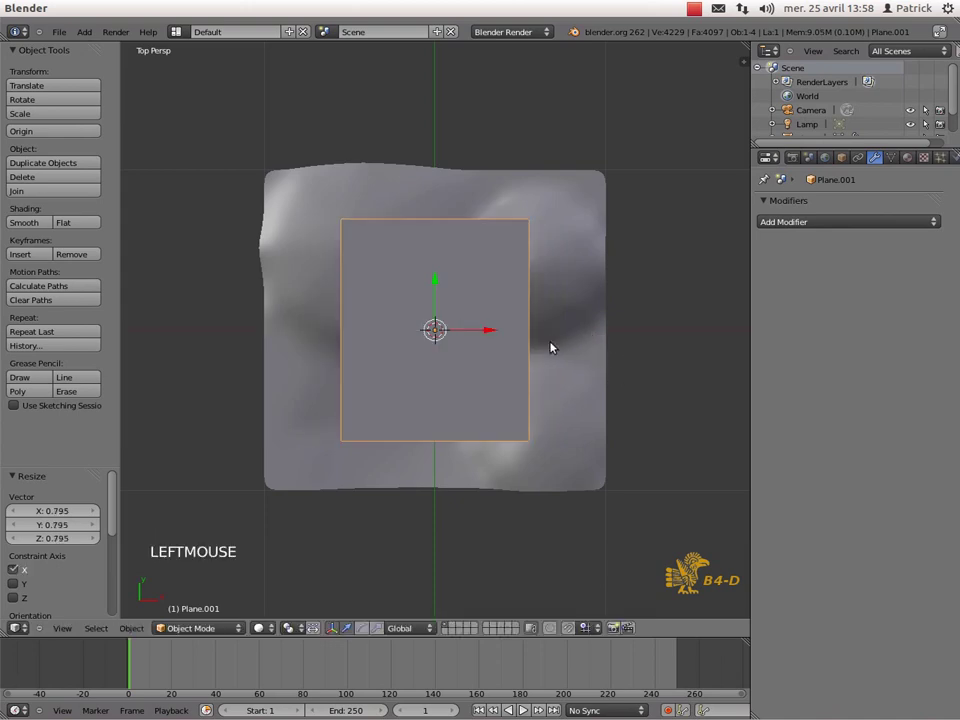
left_click_drag(497, 330, 476, 330)
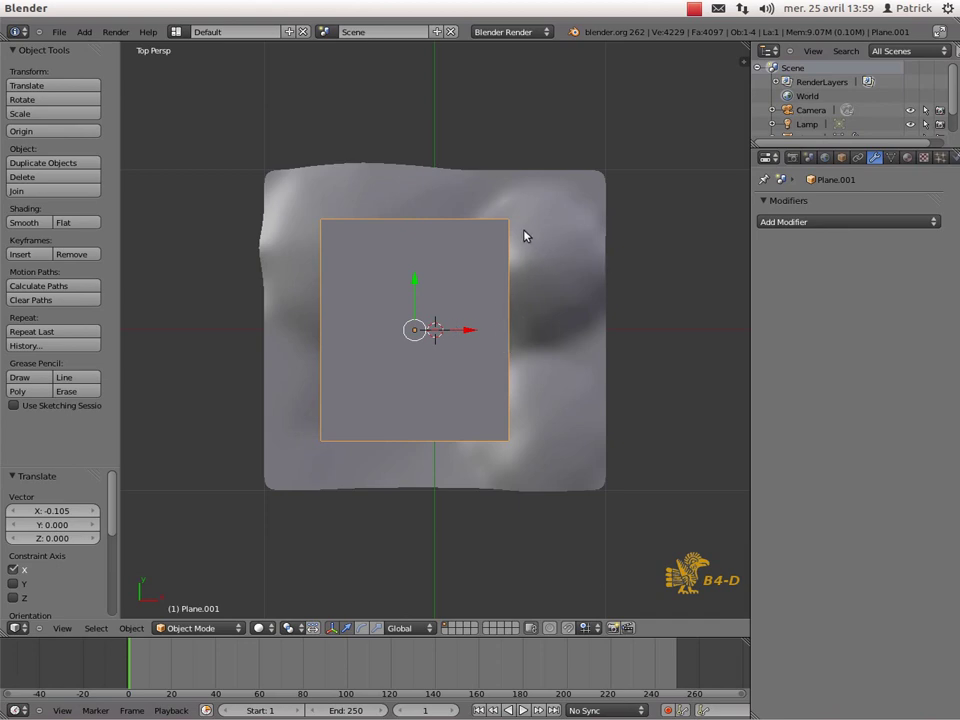
Step: In Edit Mode, divide the small plane into a grid with six vertical and eight horizontal loop cuts
scroll(559, 266, "up", 1)
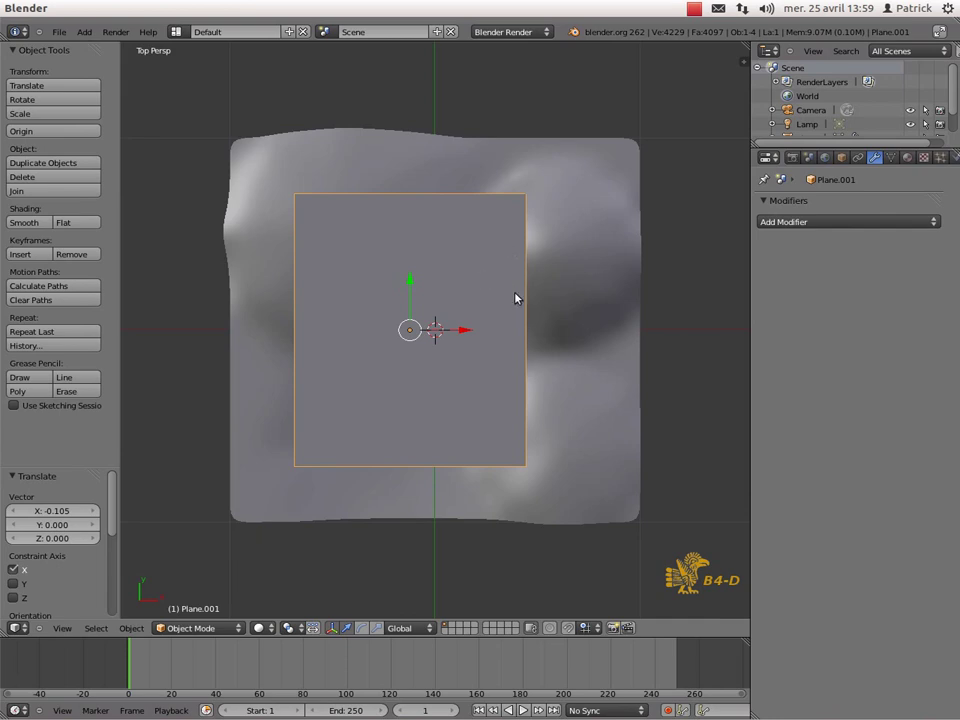
key("Tab")
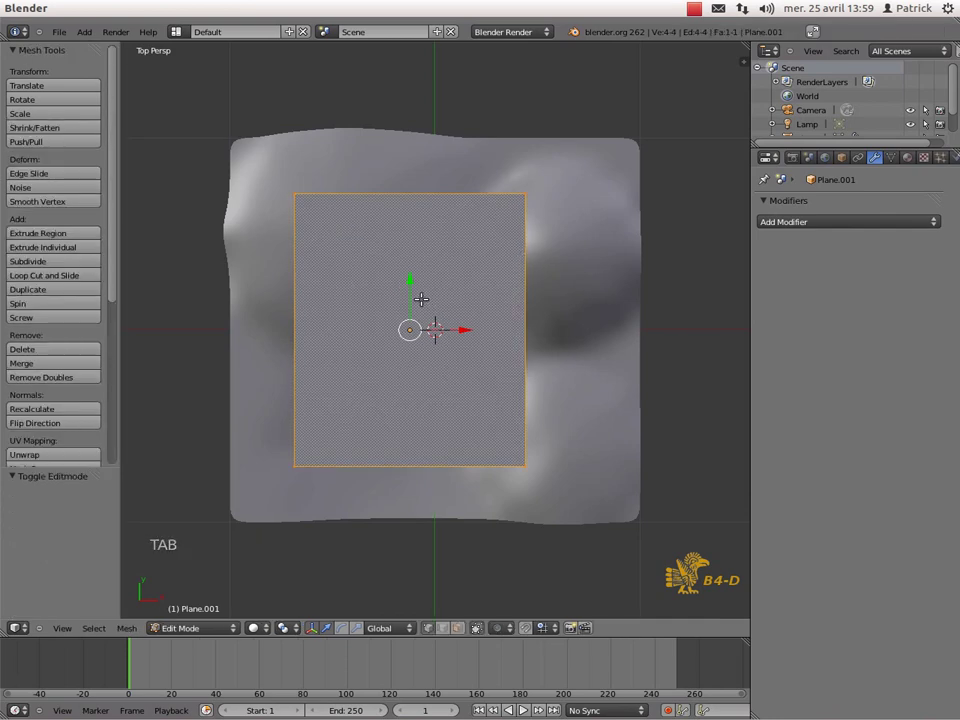
key("ctrl+r")
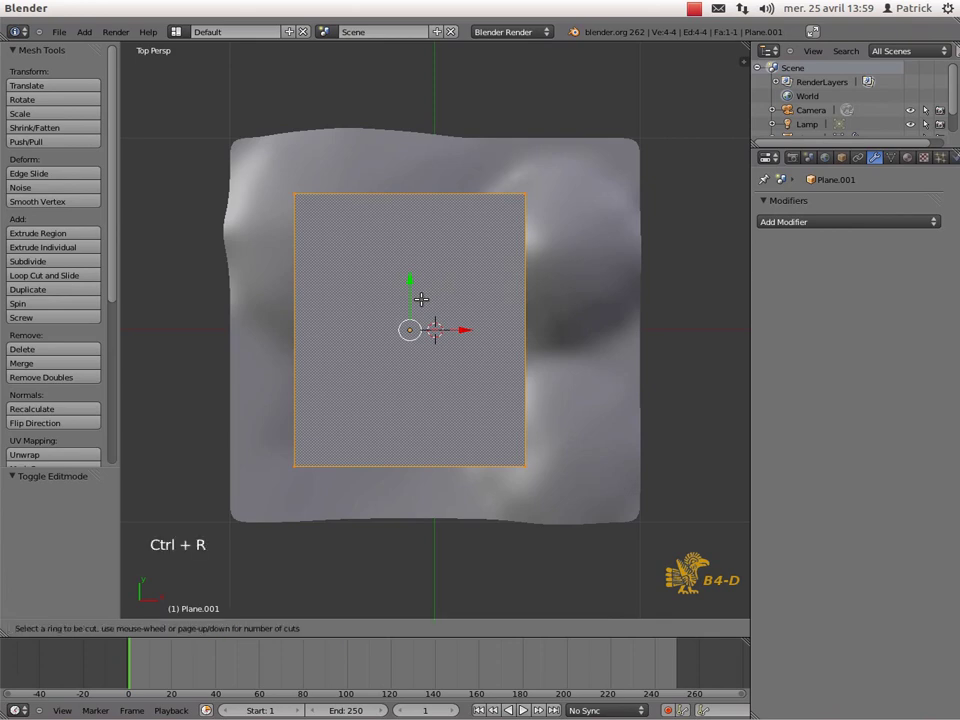
scroll(415, 197, "up", 4)
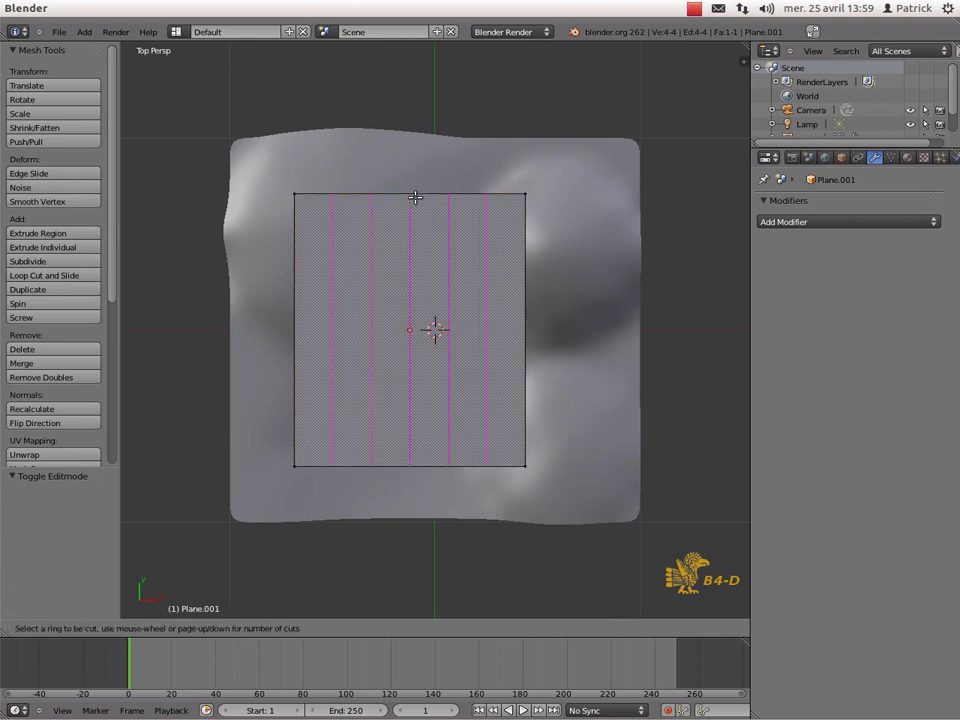
scroll(415, 197, "up", 1)
double_click(415, 197)
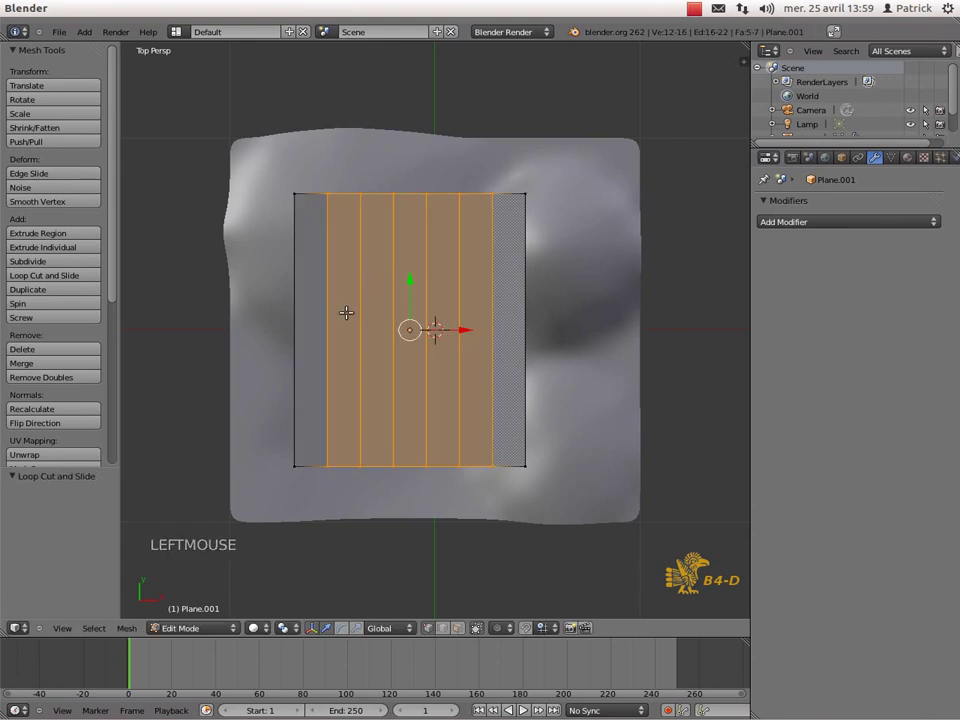
key("ctrl+r")
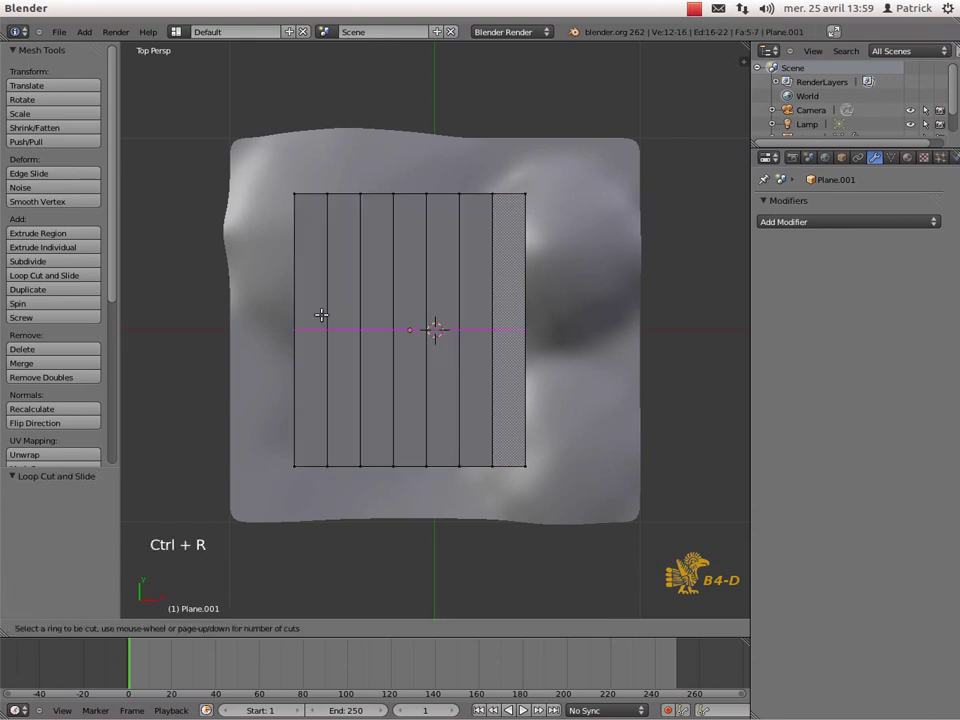
scroll(321, 315, "up", 5)
left_click(321, 315)
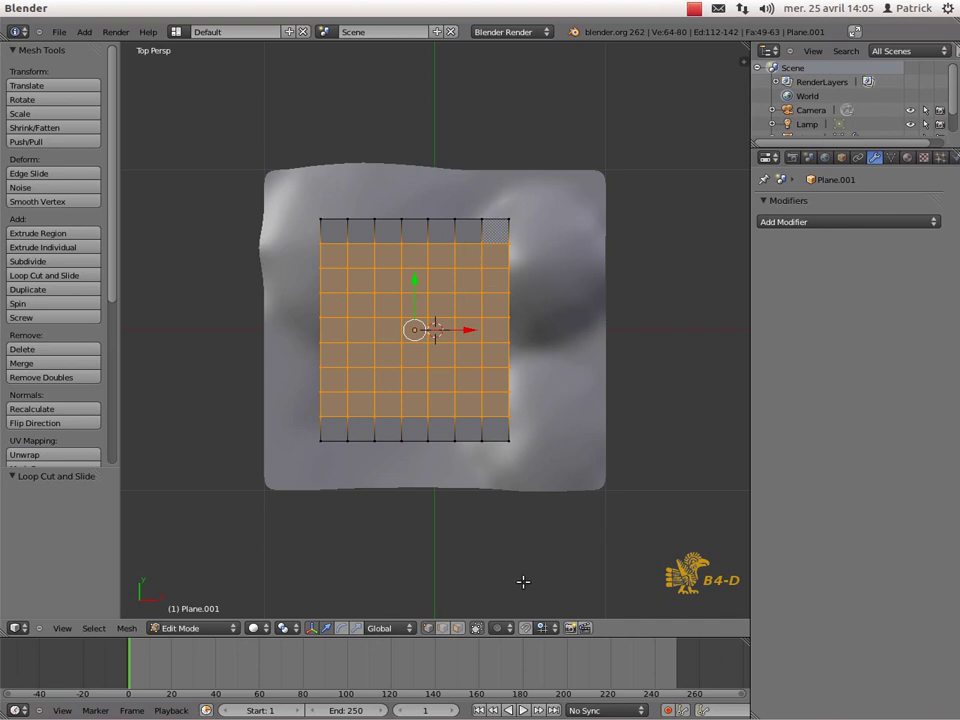
Step: Set the snap element to Face with projection of individual elements enabled, and select all vertices of the grid plane
left_click(558, 632)
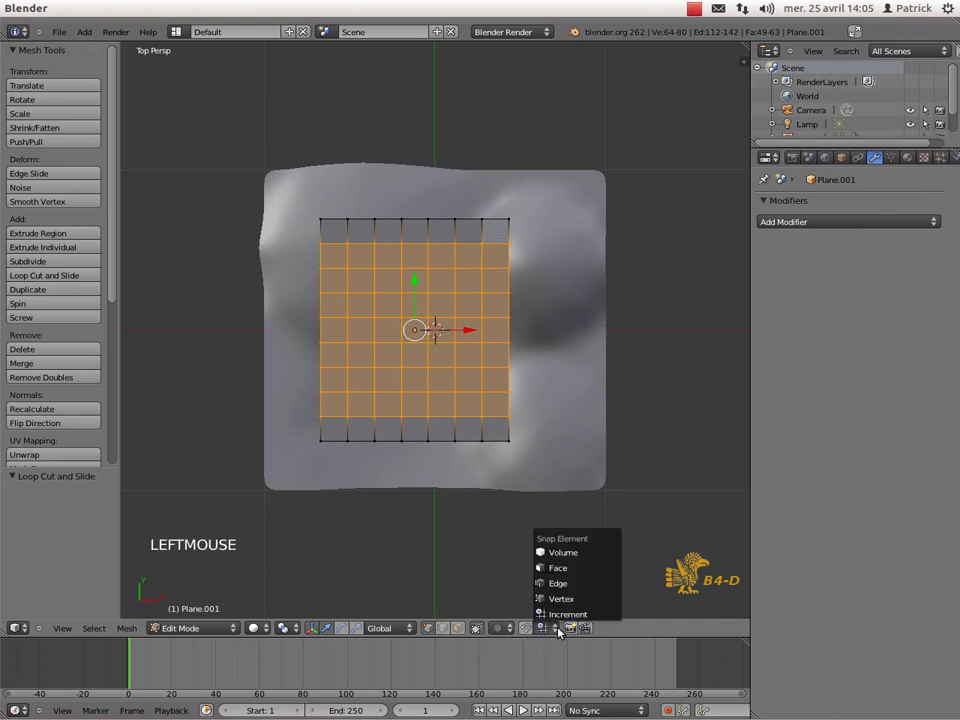
left_click(558, 568)
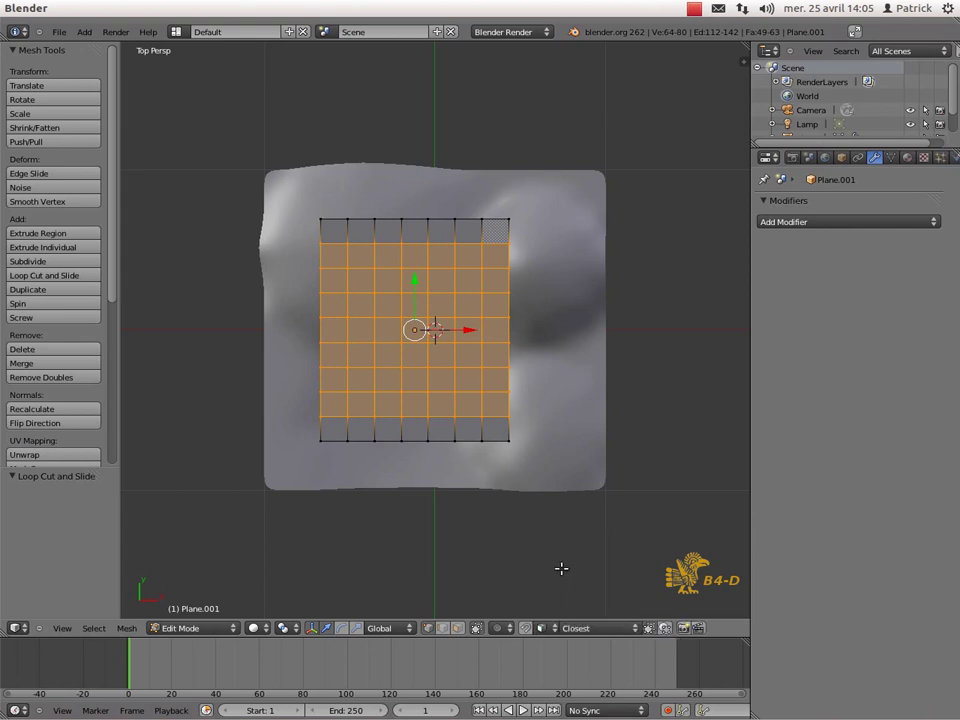
left_click(664, 632)
key("a")
key("a")
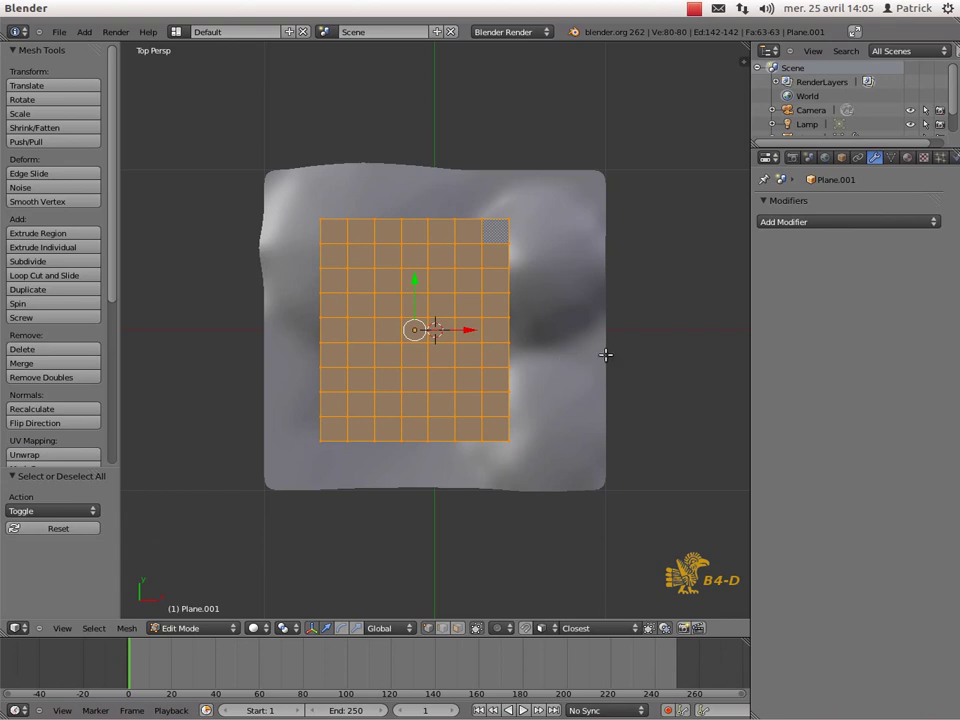
Step: Project the selected grid from top view onto the terrain surface by grabbing it with temporary snapping and without offset
middle_click_drag(636, 364, 591, 298)
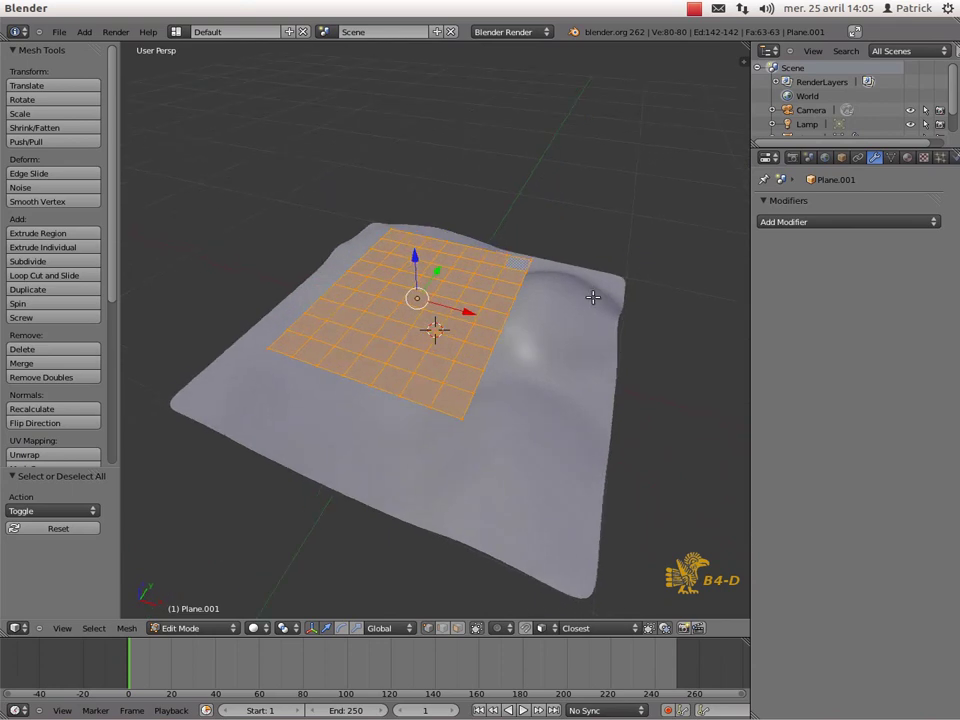
key("KP_7")
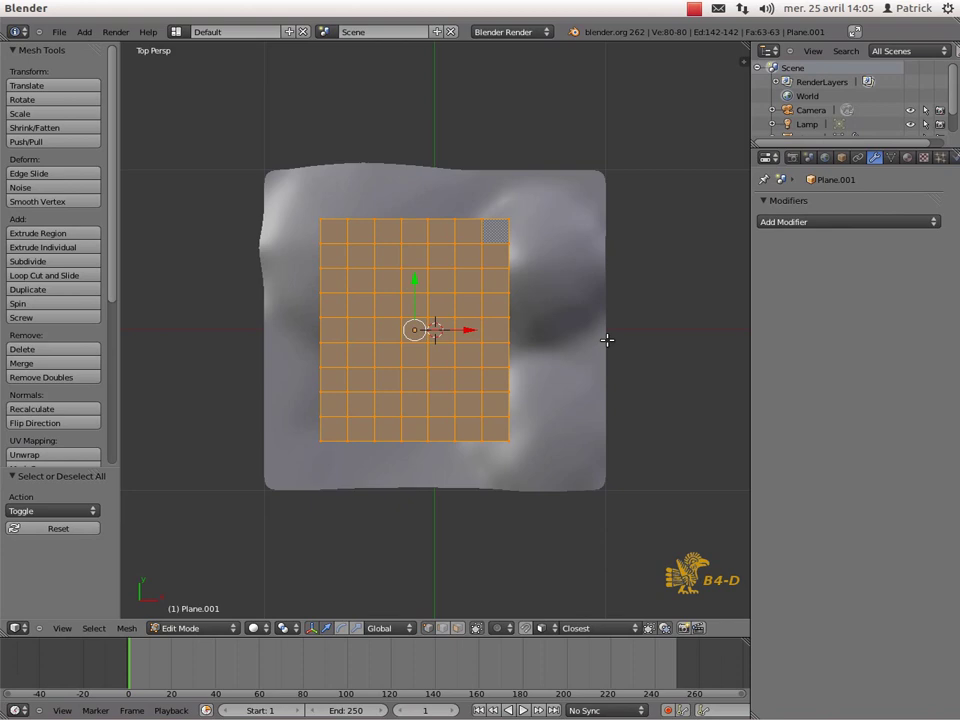
key("g")
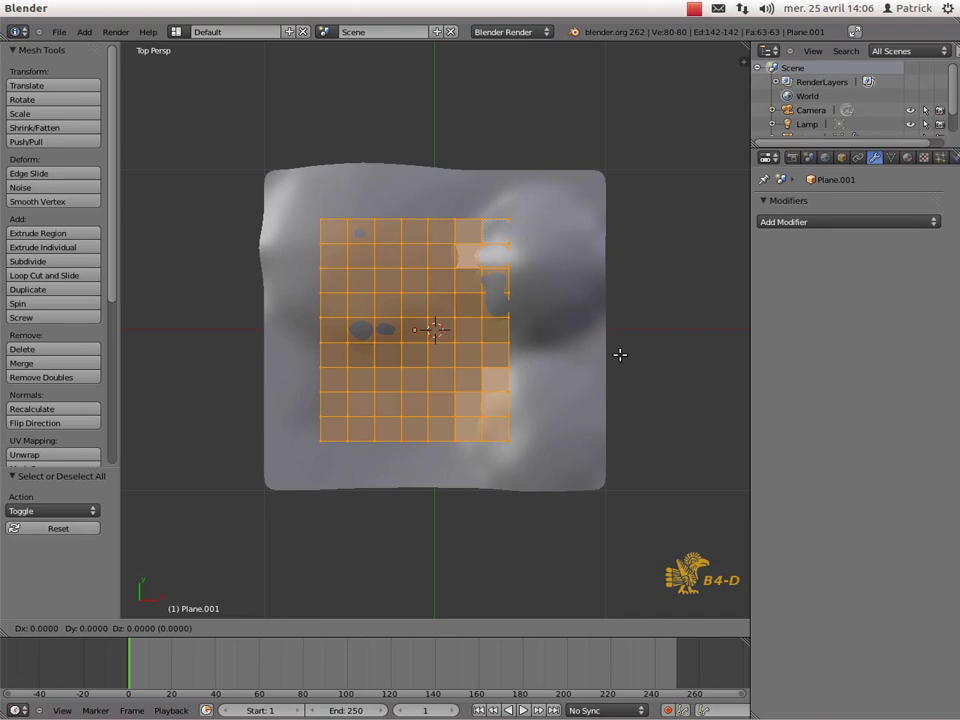
left_click(620, 354, "ctrl")
middle_click_drag(656, 366, 566, 344)
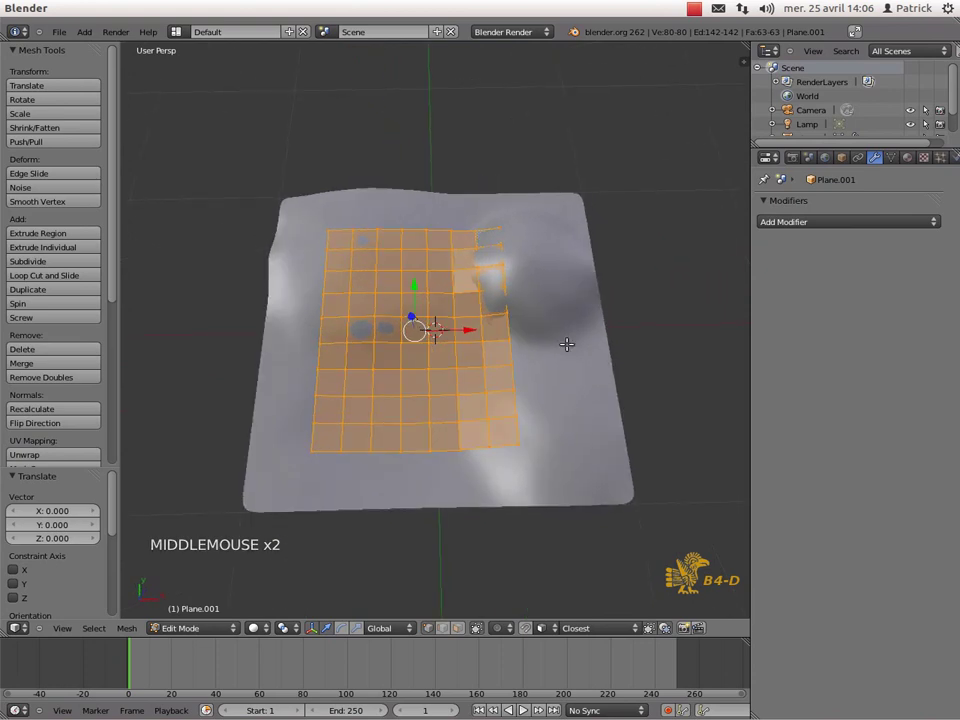
key("KP_7")
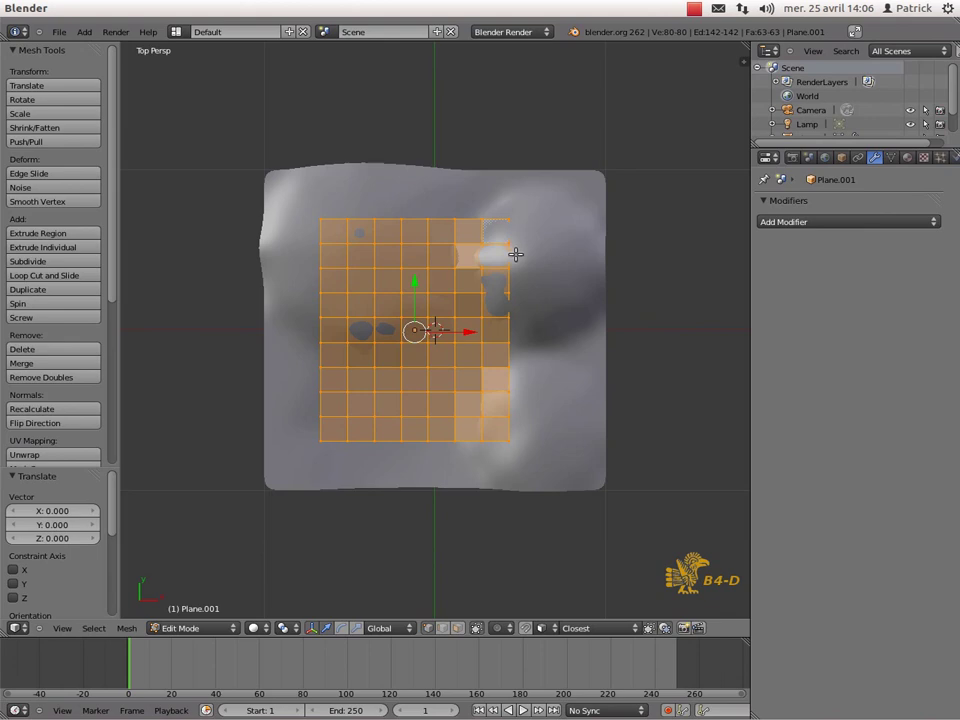
Step: Shade the projected grid smooth in Object Mode, add a Subdivision Surface modifier to it, and return to Edit Mode
left_click(693, 10)
key("Tab")
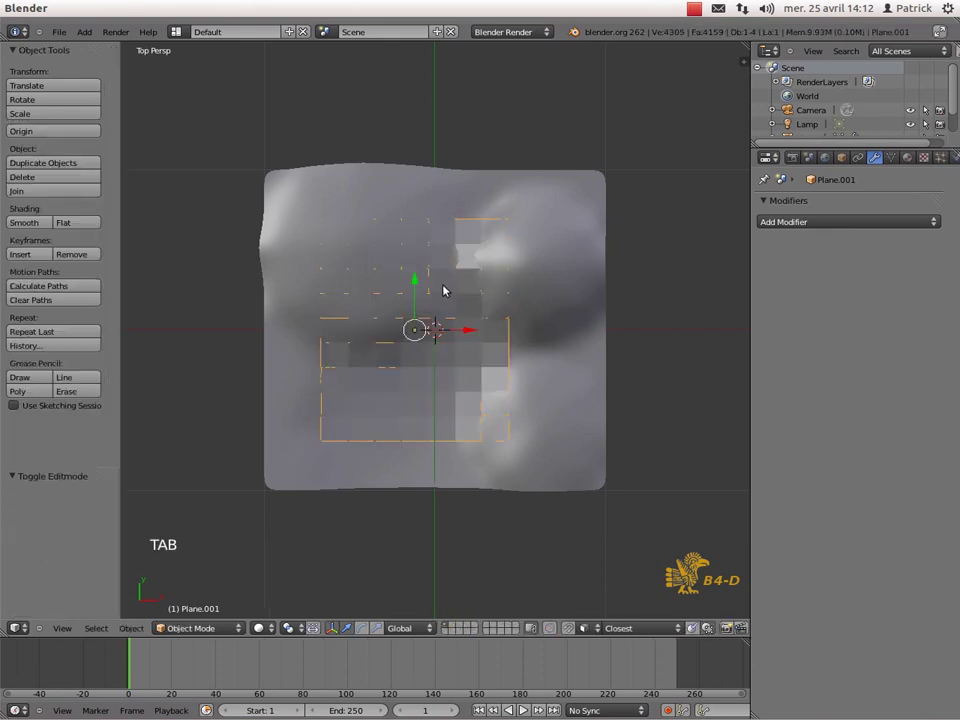
left_click(30, 222)
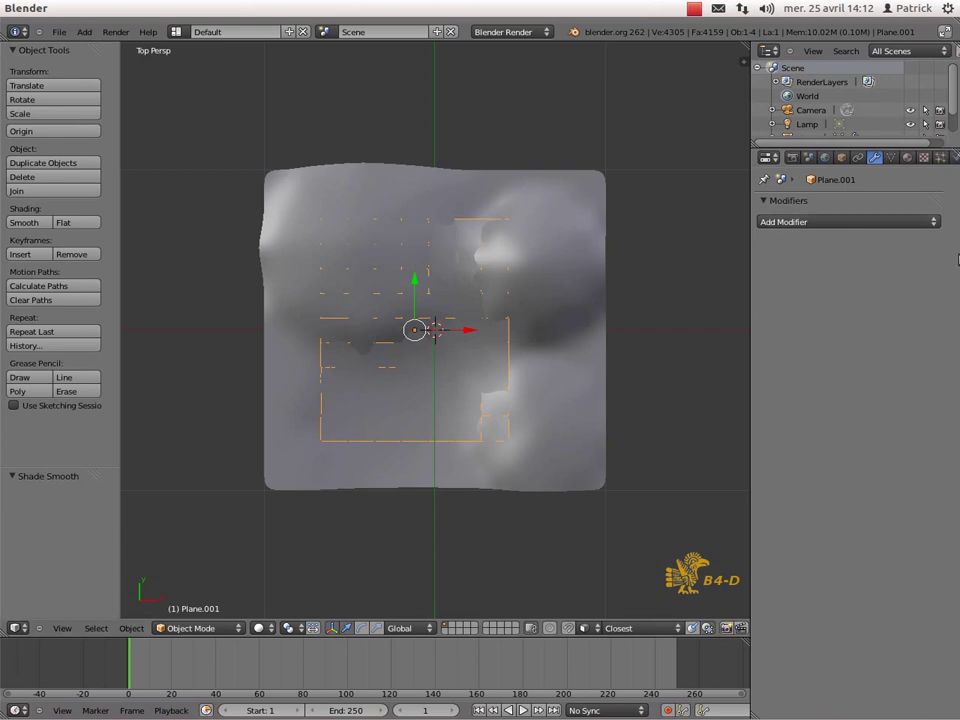
left_click(935, 222)
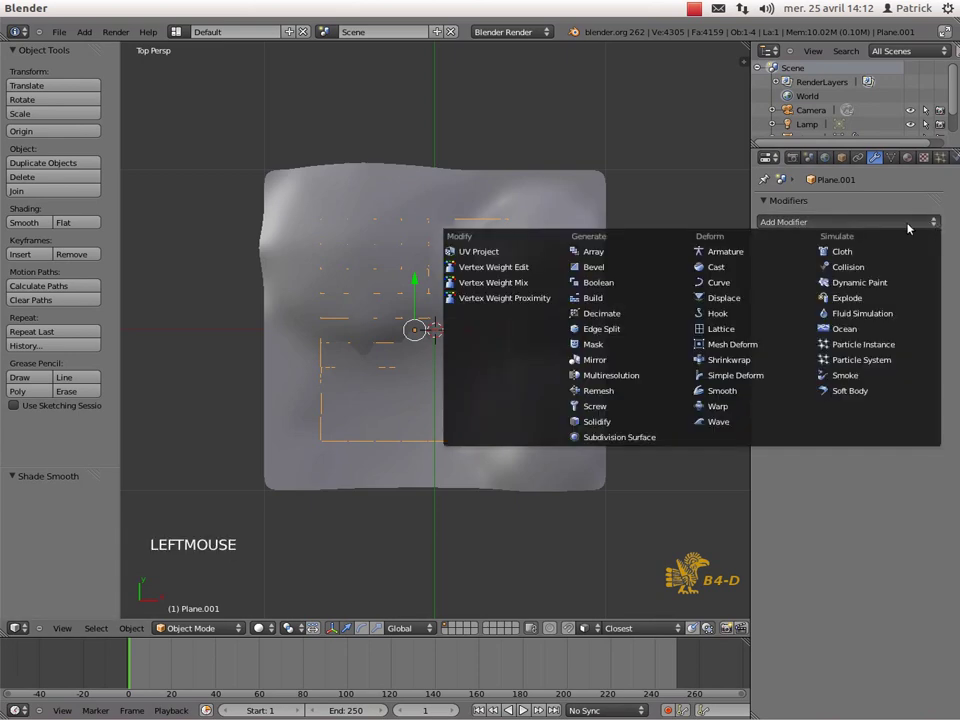
left_click(650, 436)
key("Tab")
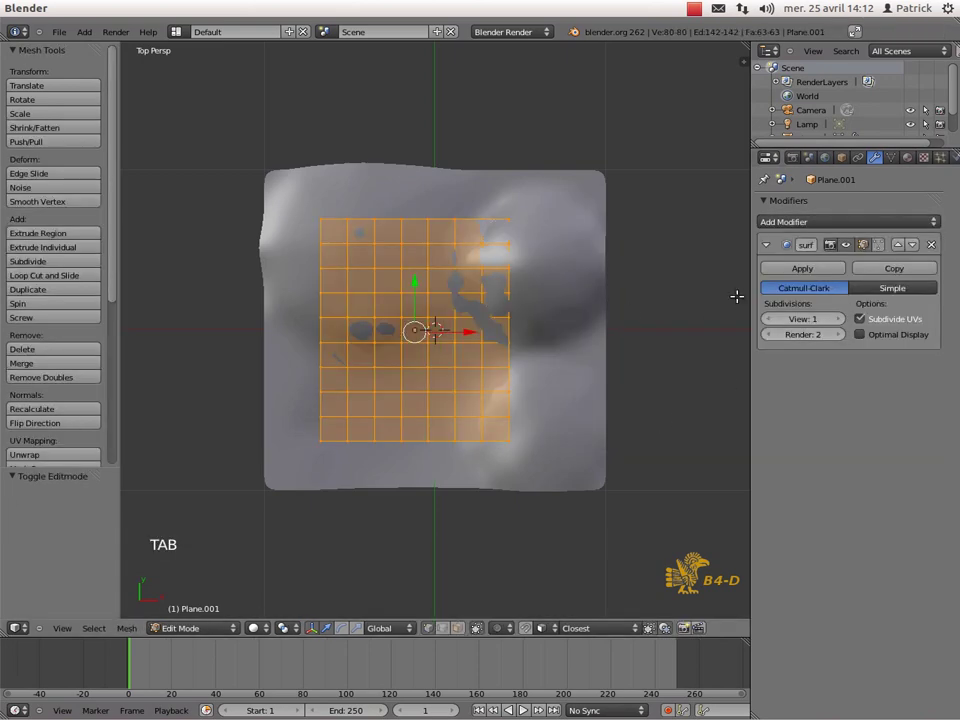
Step: Add a Solidify modifier to the draped grid and raise its Subdivision Surface view level to 2
middle_click_drag(499, 302, 477, 310)
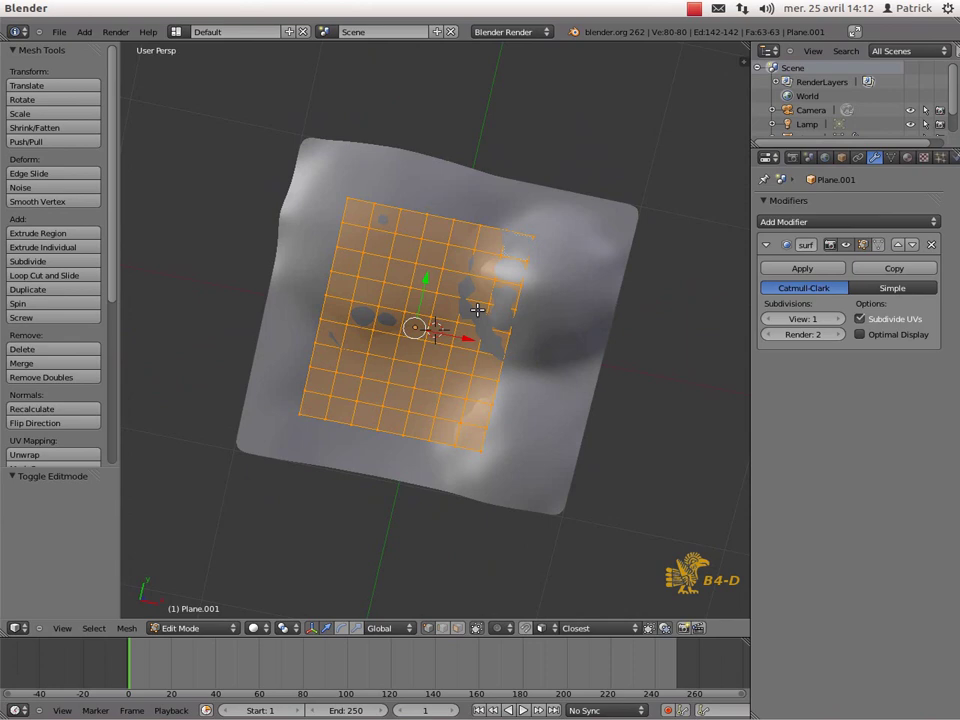
key("KP_1")
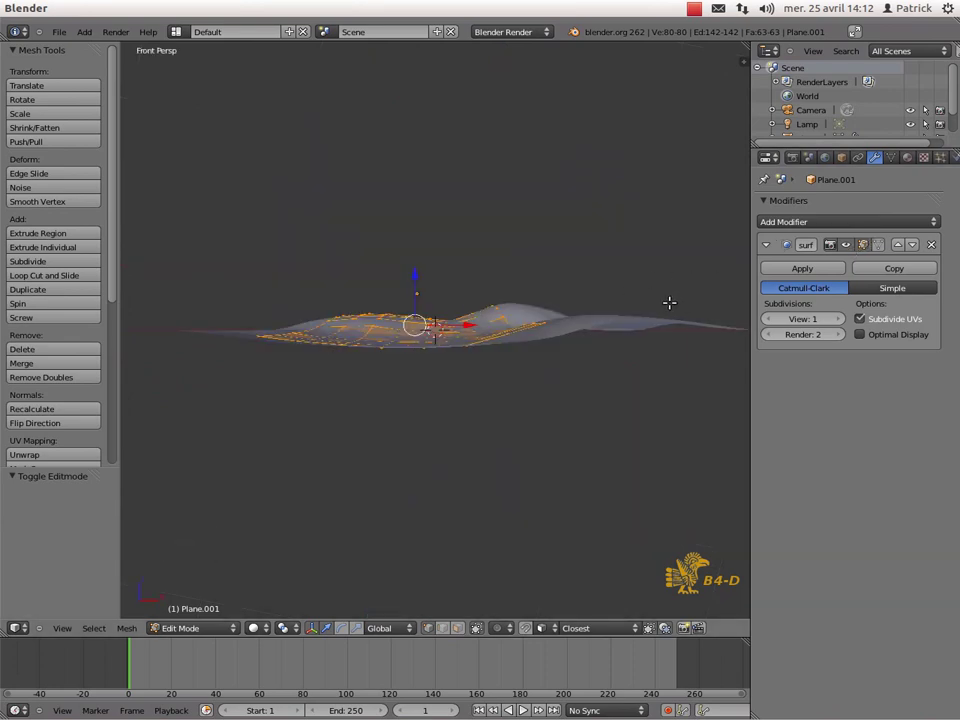
key("KP_5")
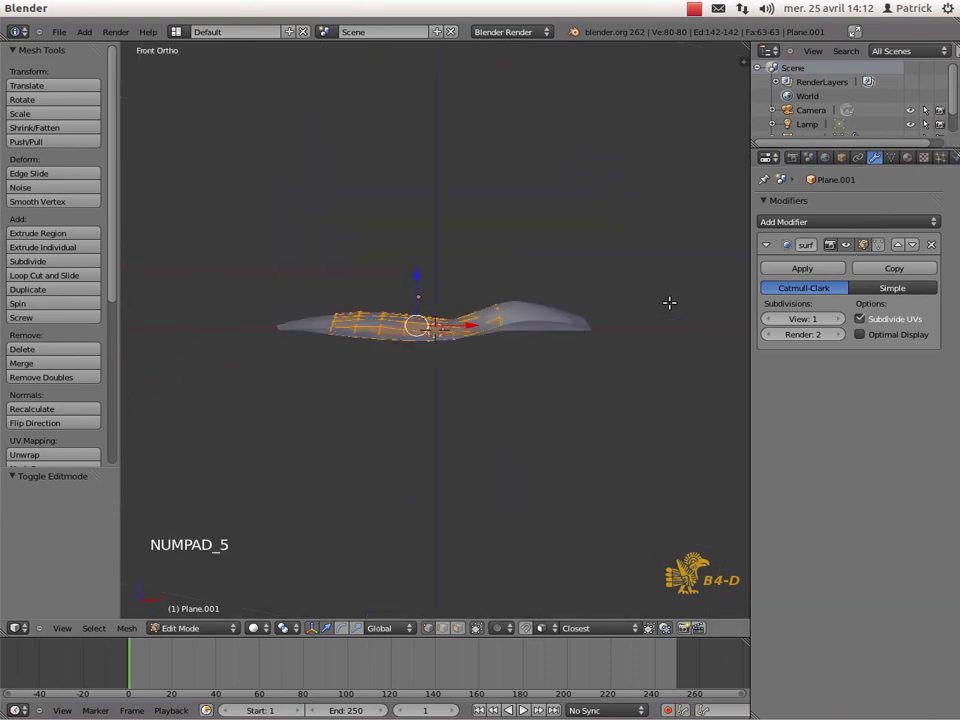
left_click(937, 223)
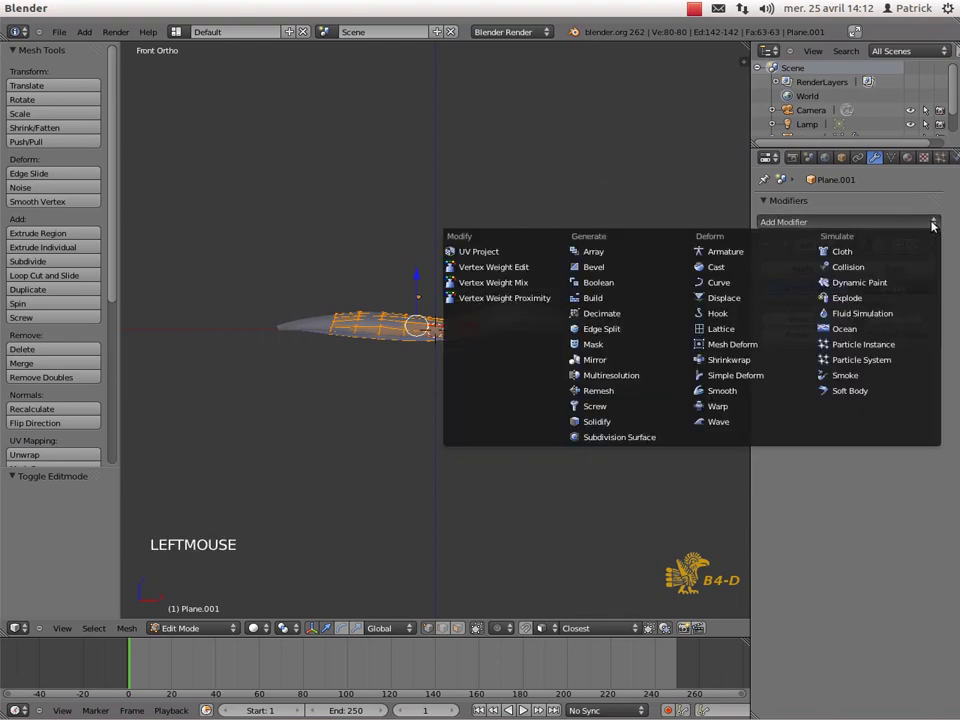
left_click(663, 423)
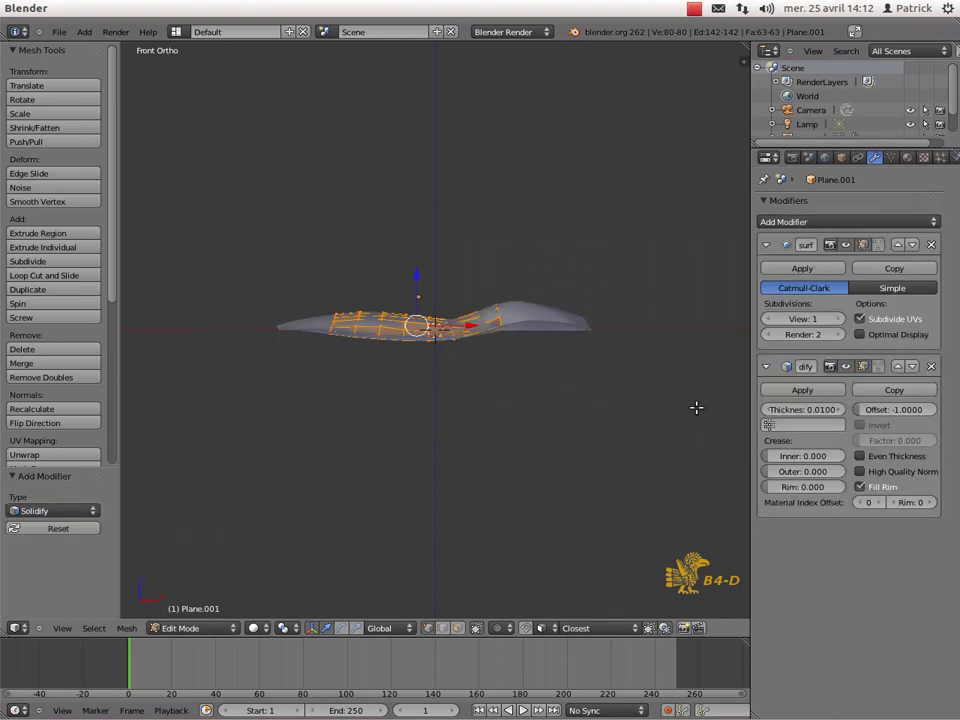
left_click(840, 319)
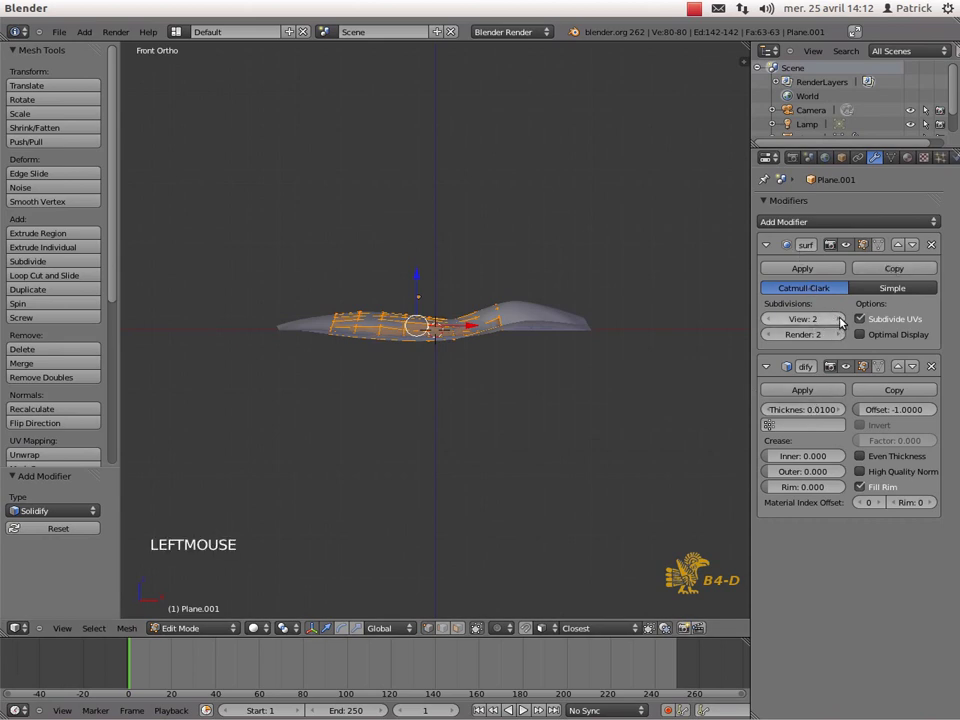
Step: Set the Solidify thickness to about -0.078, and inspect the thickened grid from camera view in Object Mode
left_click_drag(815, 416, 771, 431)
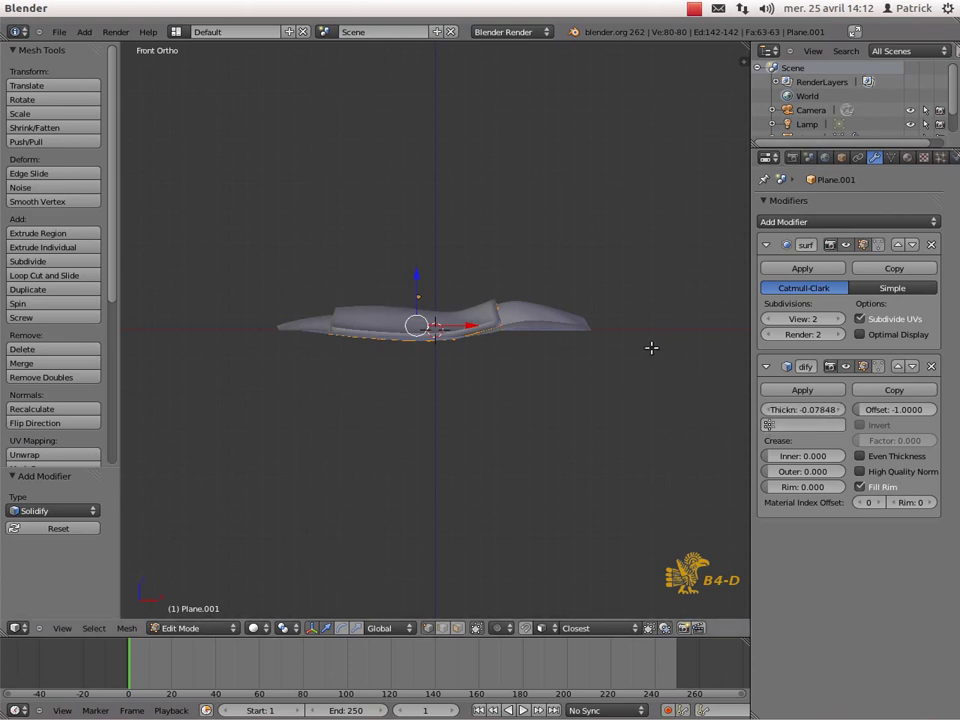
key("KP_0")
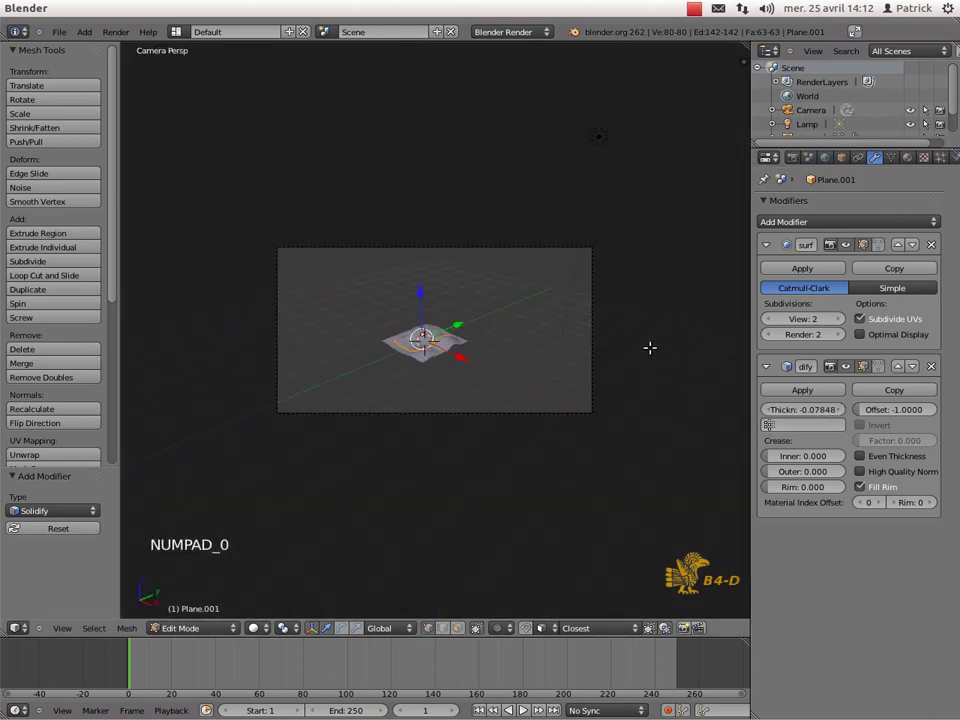
scroll(521, 314, "up", 6)
scroll(521, 314, "up", 9)
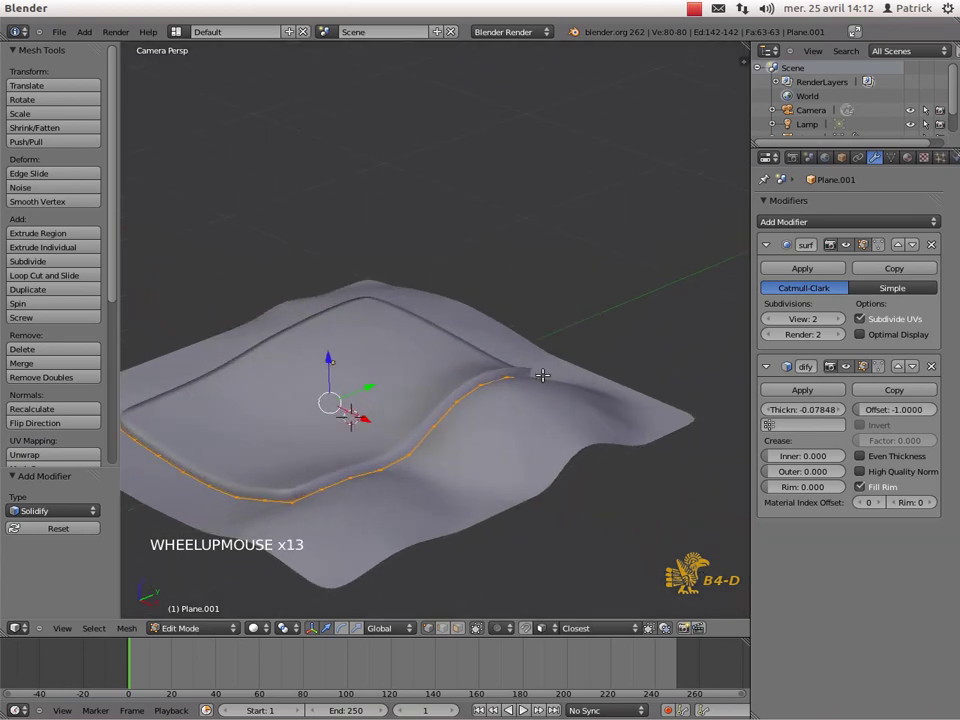
key("Tab")
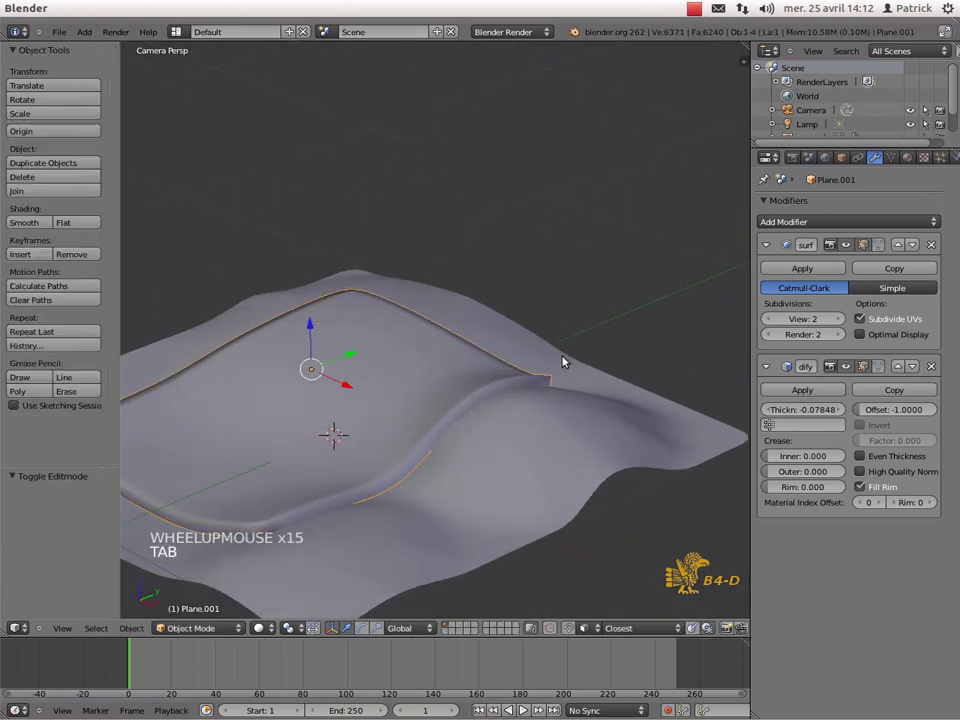
middle_click_drag(514, 390, 496, 405)
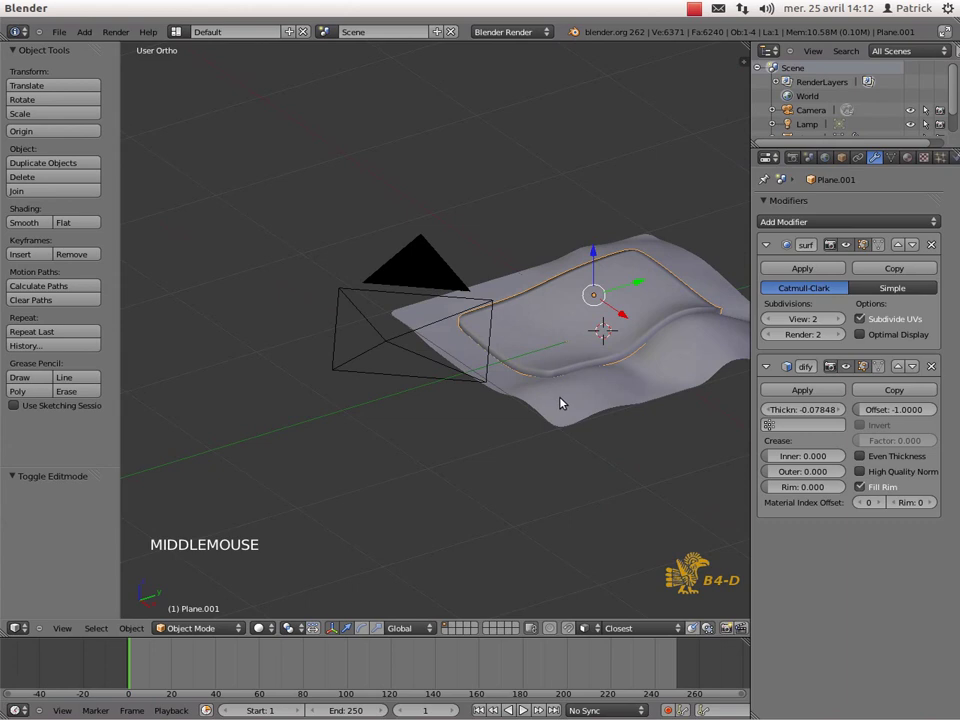
scroll(563, 398, "up", 1)
middle_click_drag(563, 398, 589, 403)
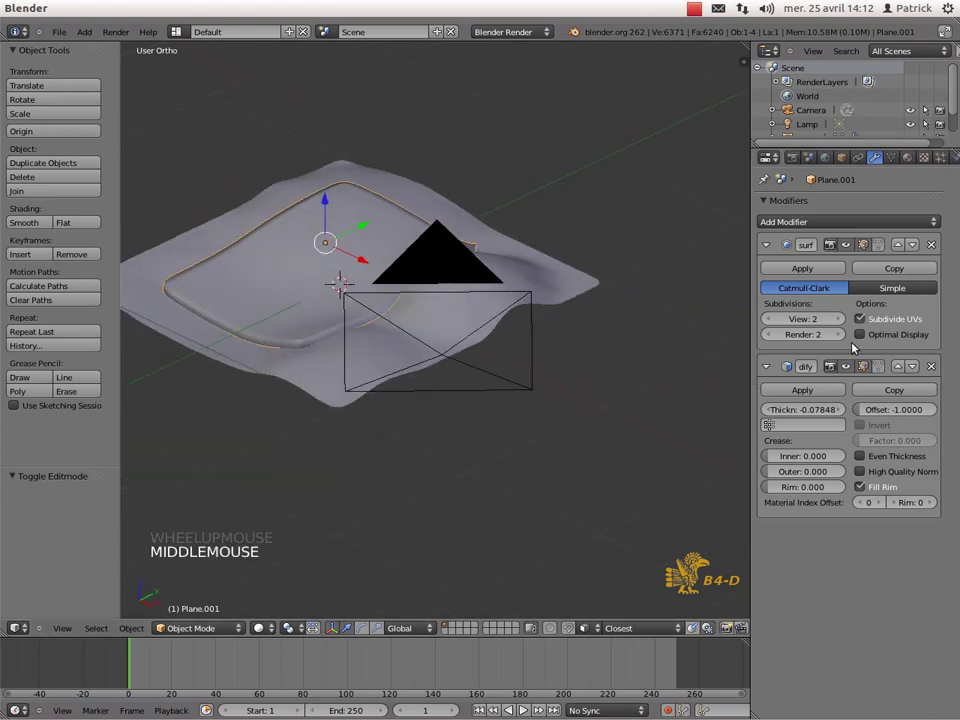
Step: Reduce the draped grid's thickness by setting the Solidify value to -0.016
left_click(826, 413)
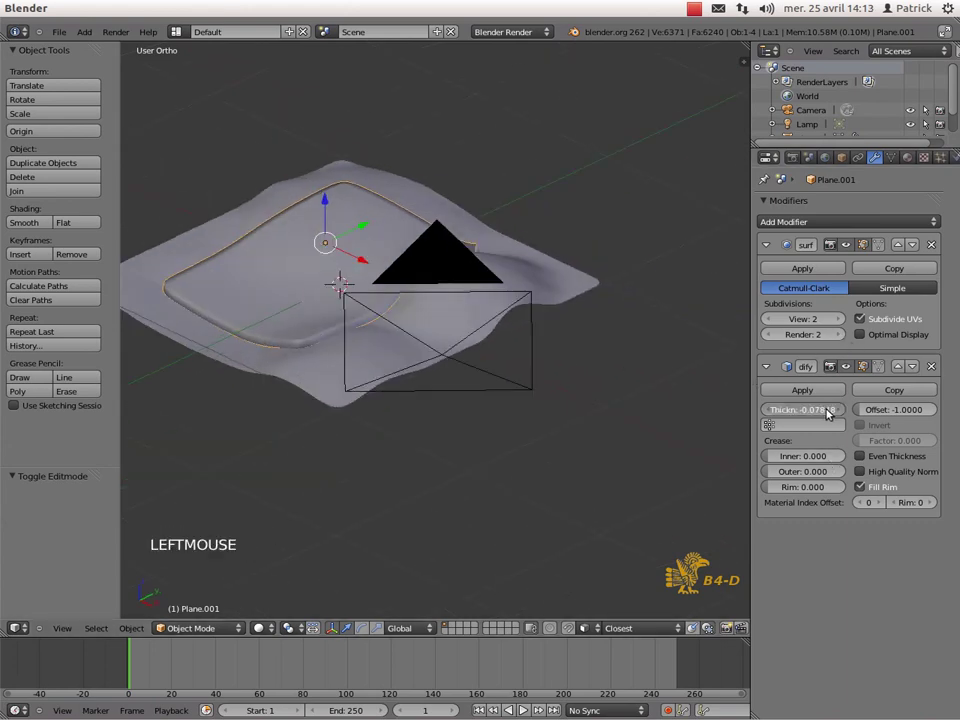
left_click_drag(822, 415, 854, 411)
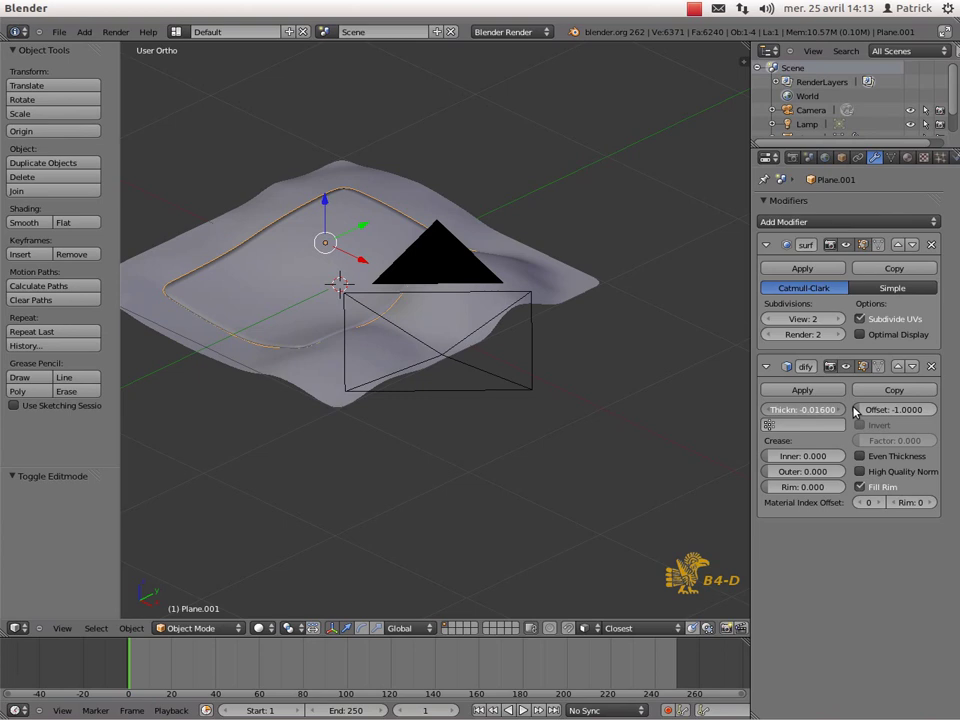
middle_click_drag(534, 384, 560, 382)
scroll(566, 387, "down", 3)
middle_click_drag(534, 437, 570, 476)
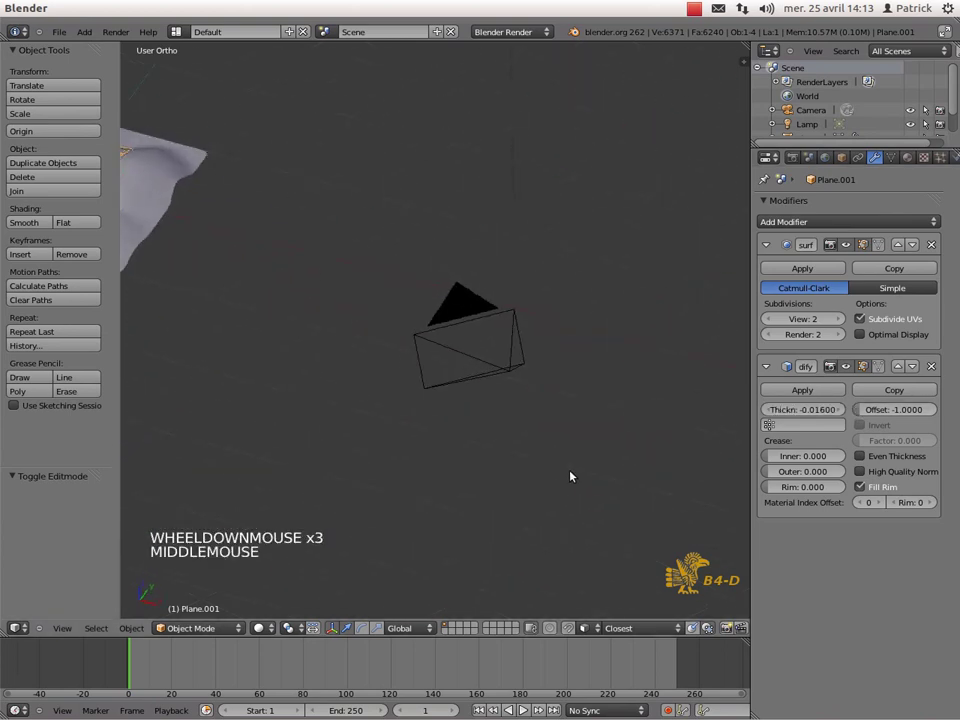
scroll(503, 369, "down", 2)
scroll(508, 358, "down", 1)
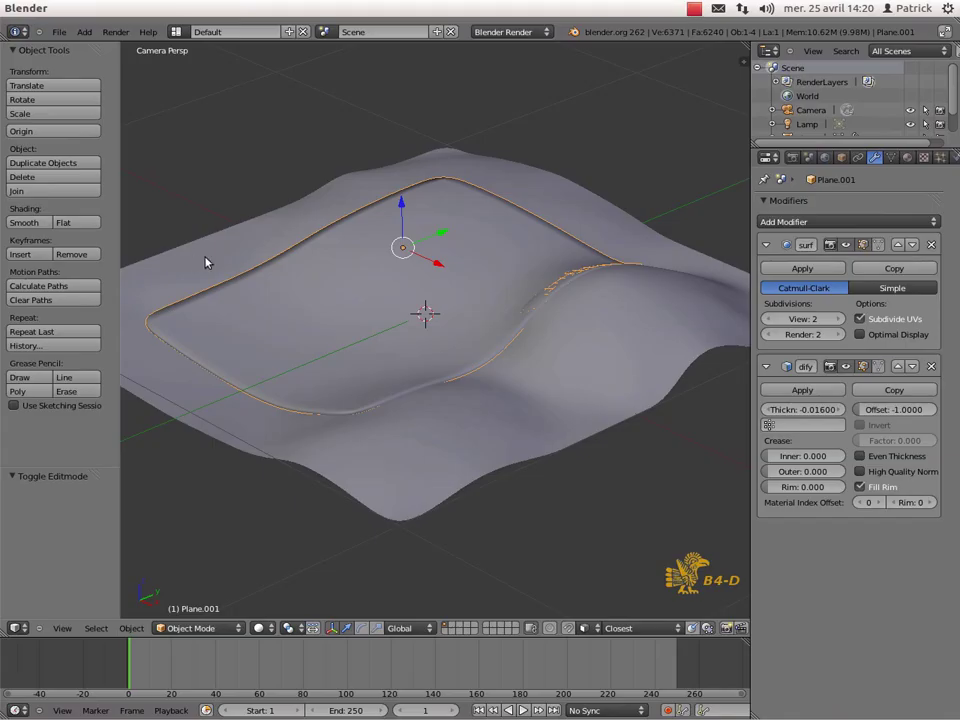
Step: Delete the draped grid object, leaving only the terrain surface
right_click(457, 205)
right_click(457, 205)
key("Delete")
left_click(457, 205)
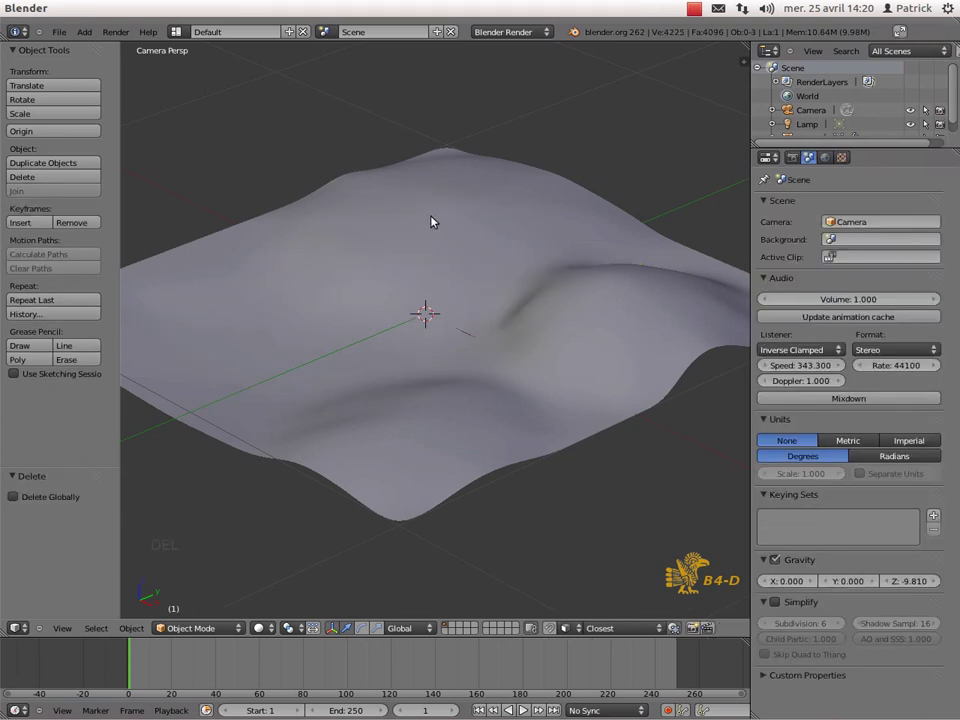
Step: Add a filled mesh circle with 32 vertices and radius 1, and raise it about 0.259 along Z above the terrain
key("shift+a")
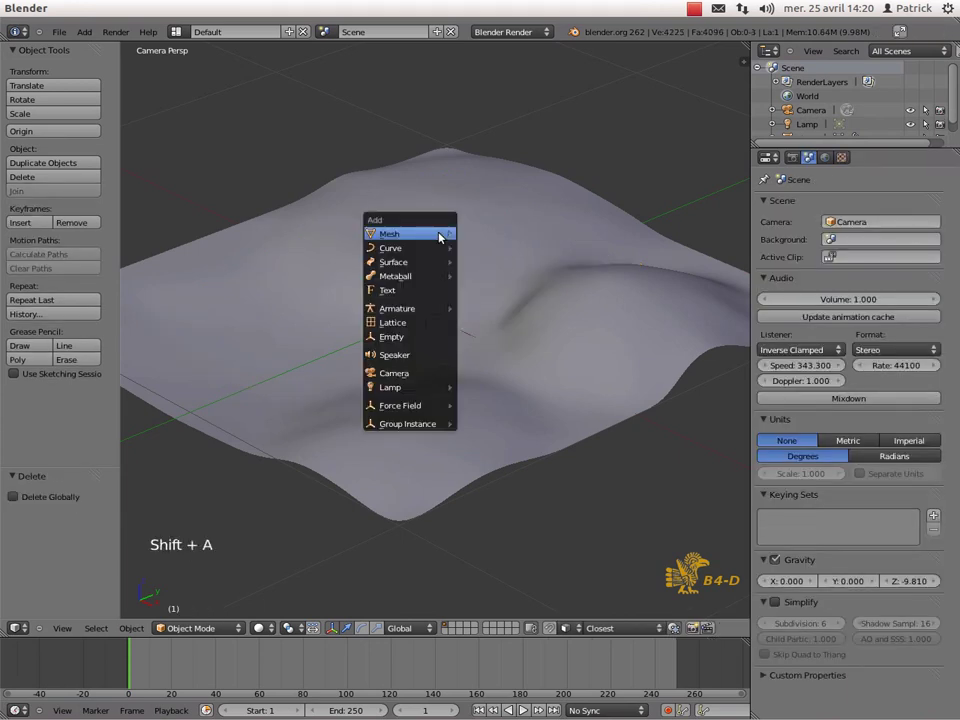
mouse_move(441, 235)
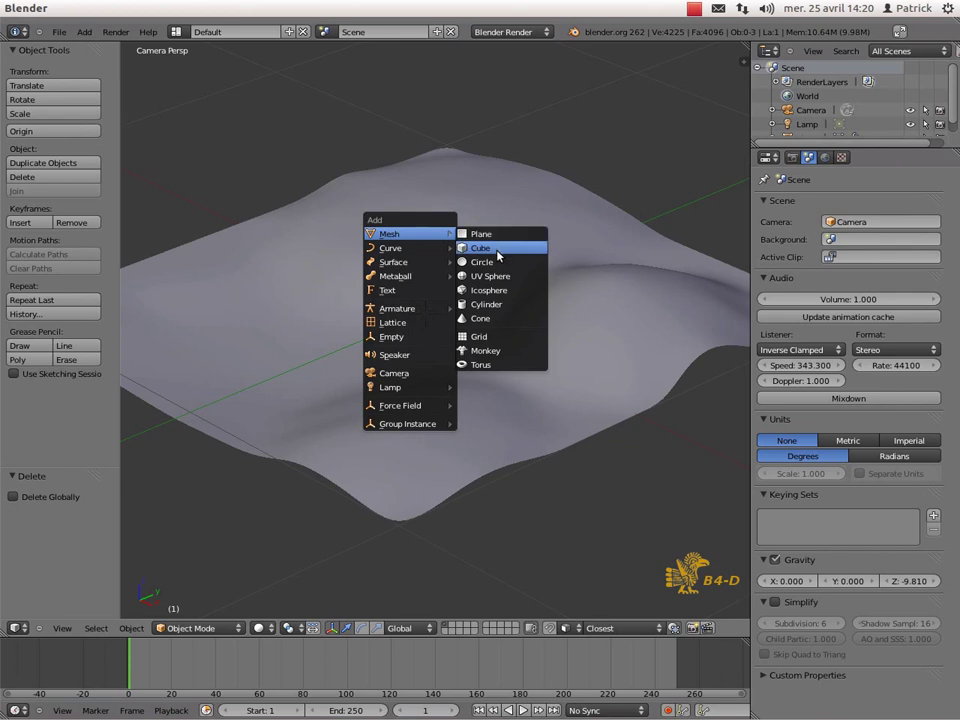
left_click(495, 262)
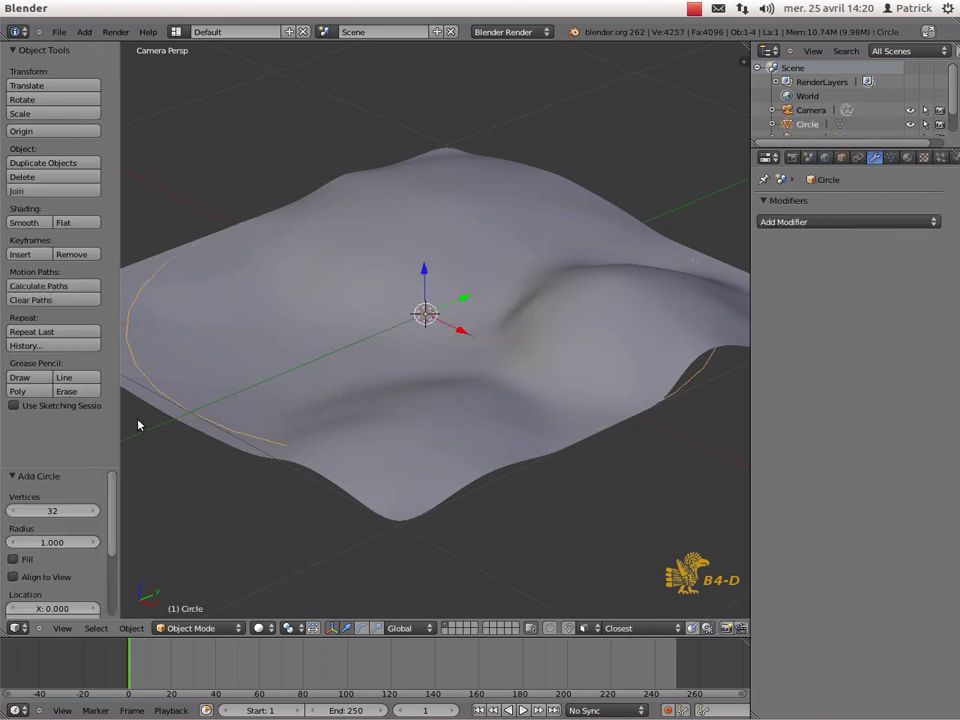
left_click(13, 560)
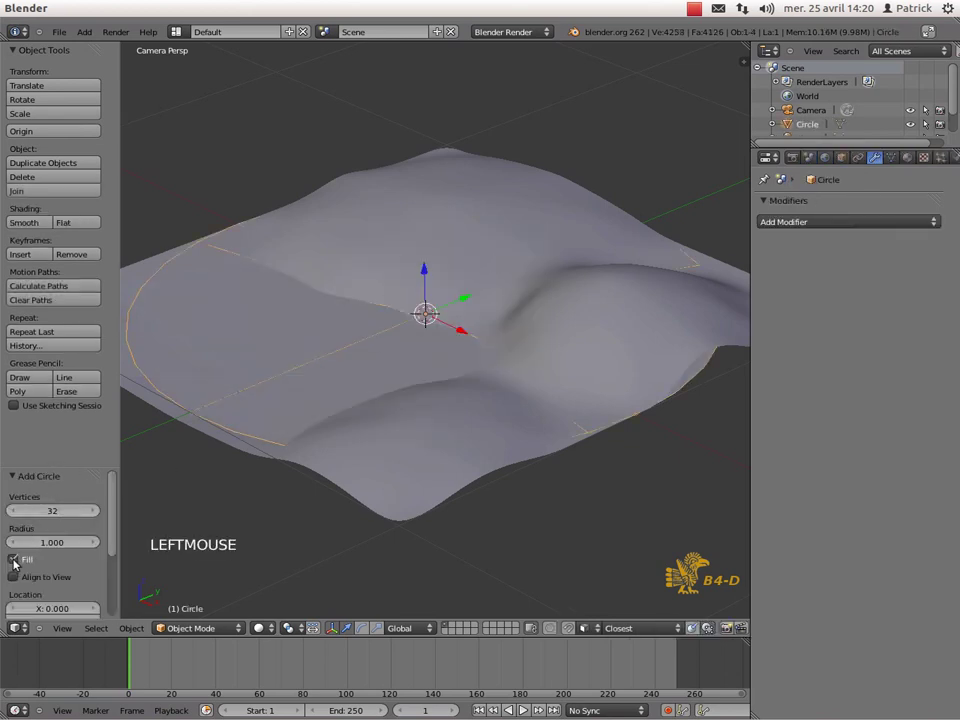
left_click_drag(425, 272, 432, 211)
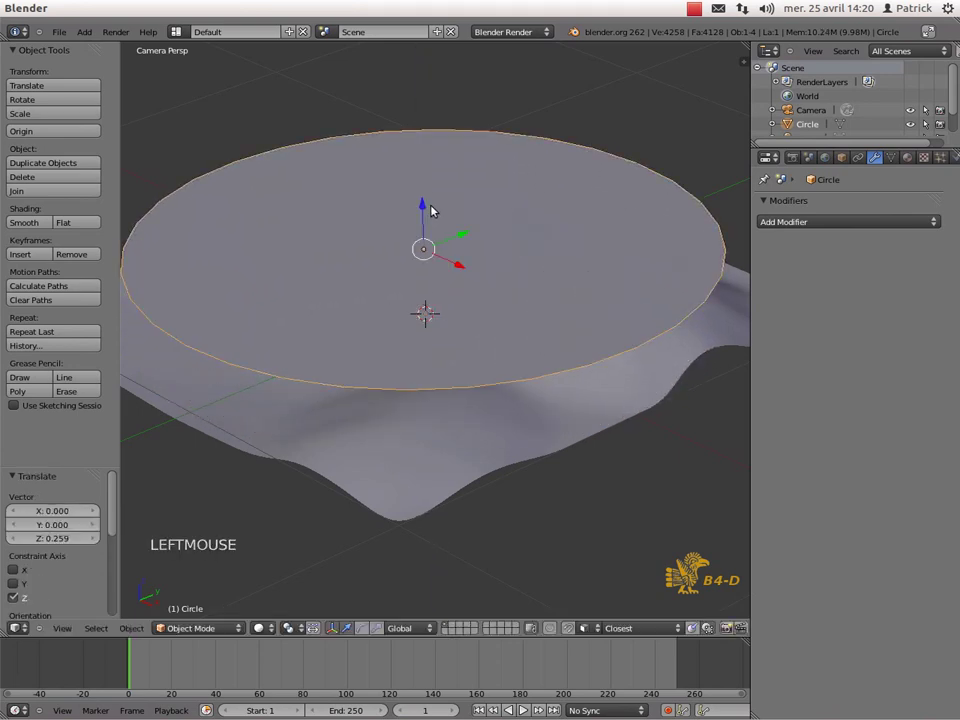
Step: In top view, scale the circle down to about 0.839 so it fits inside the terrain's outline
key("KP_7")
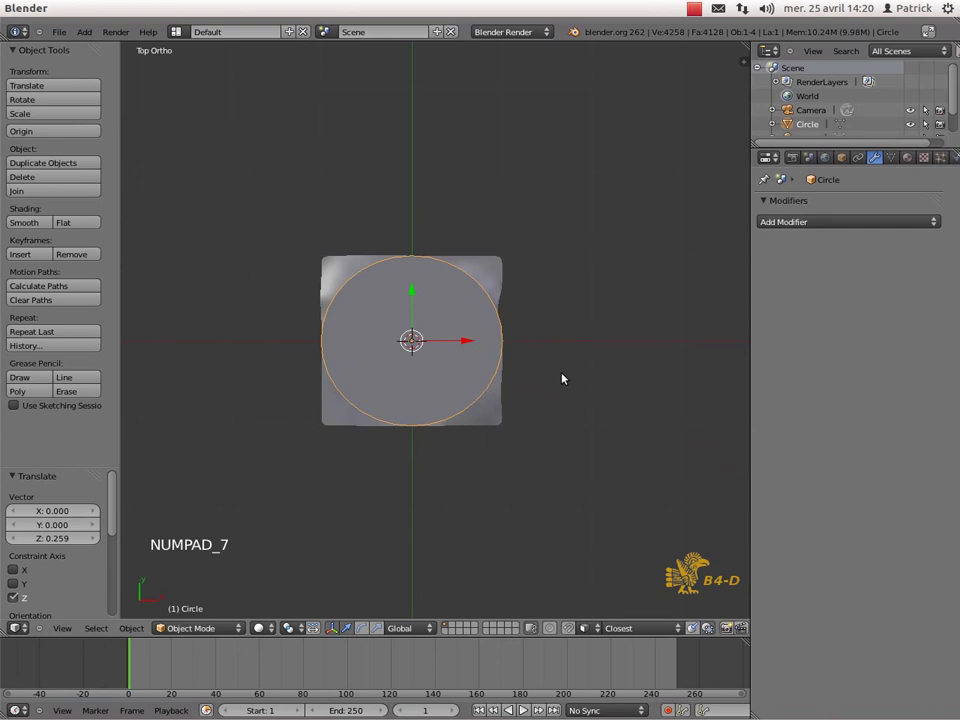
key("s")
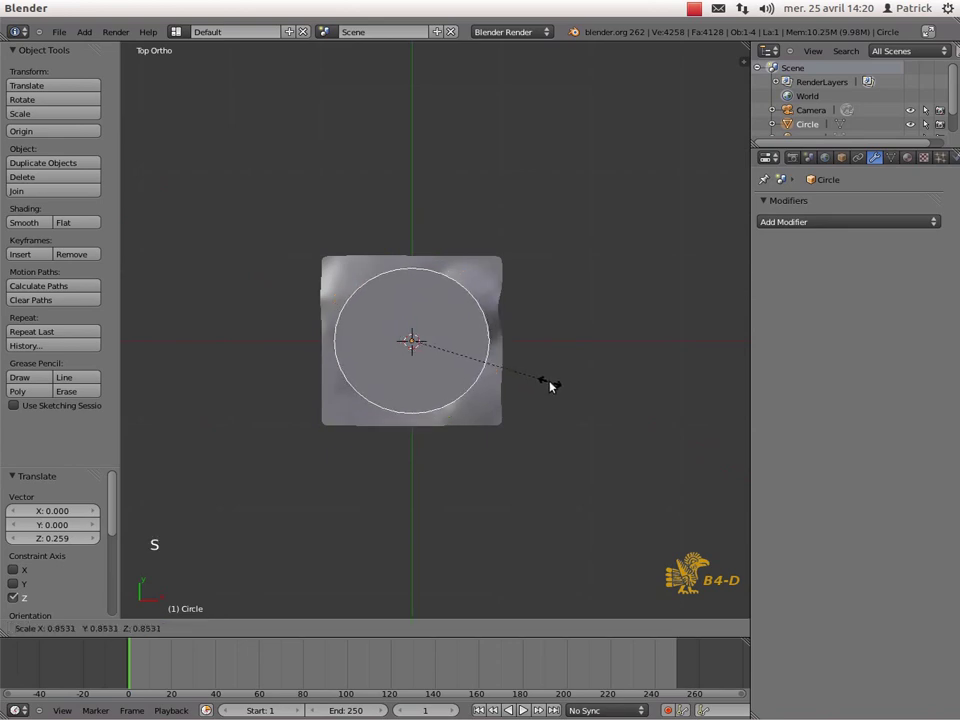
left_click(540, 386)
scroll(528, 386, "up", 3)
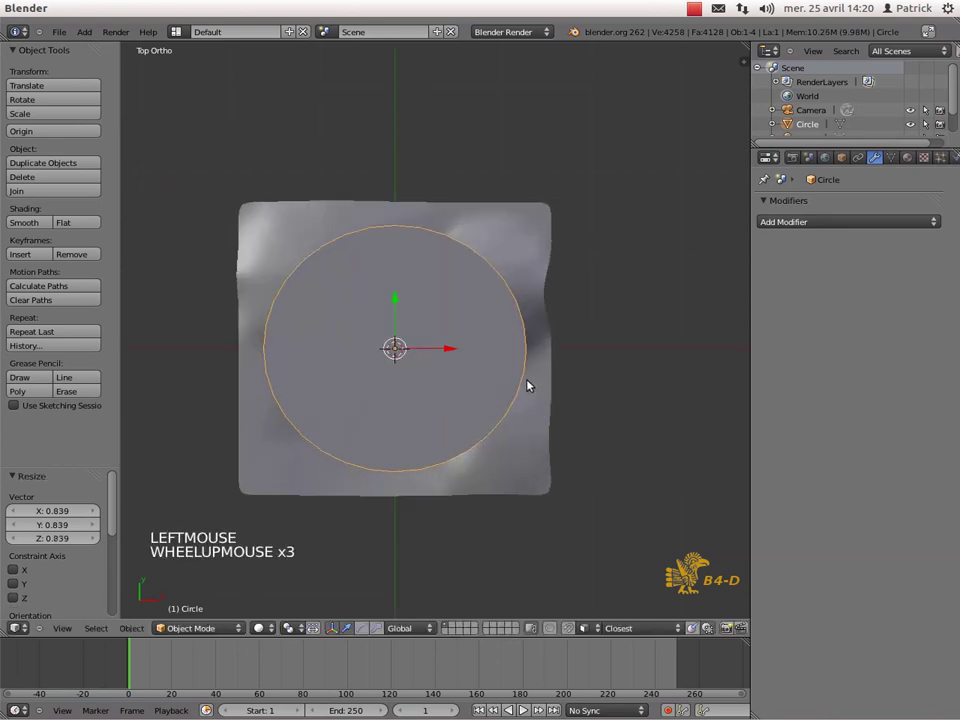
Step: In Edit Mode, cut a ring through all the circle's spokes around the centre using the Knife with the Midpoints type
key("Tab")
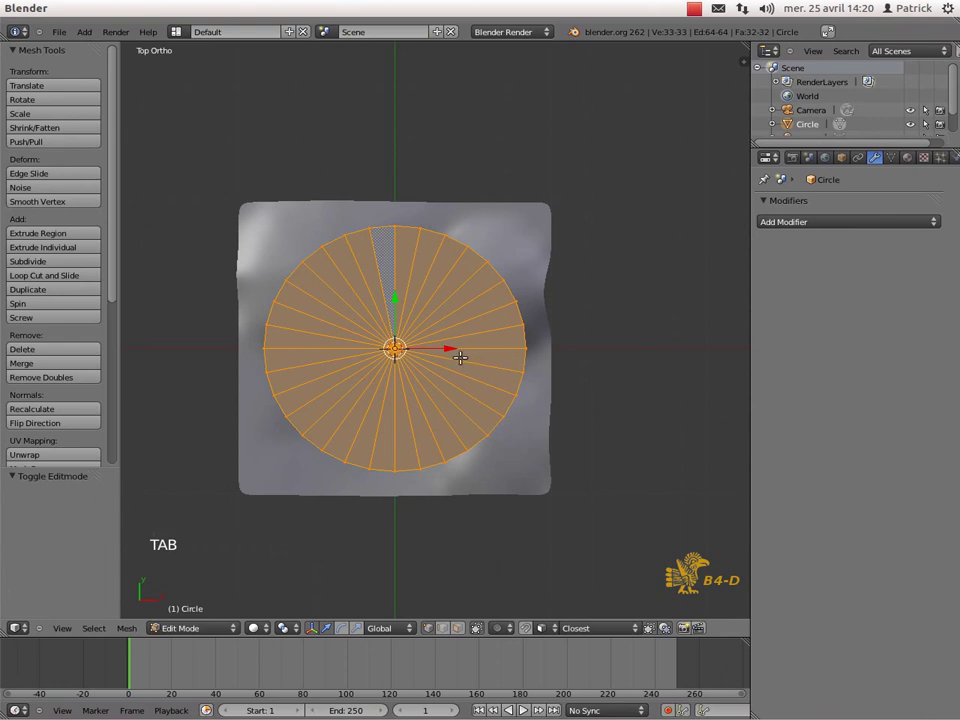
scroll(468, 350, "up", 1)
scroll(545, 340, "up", 1)
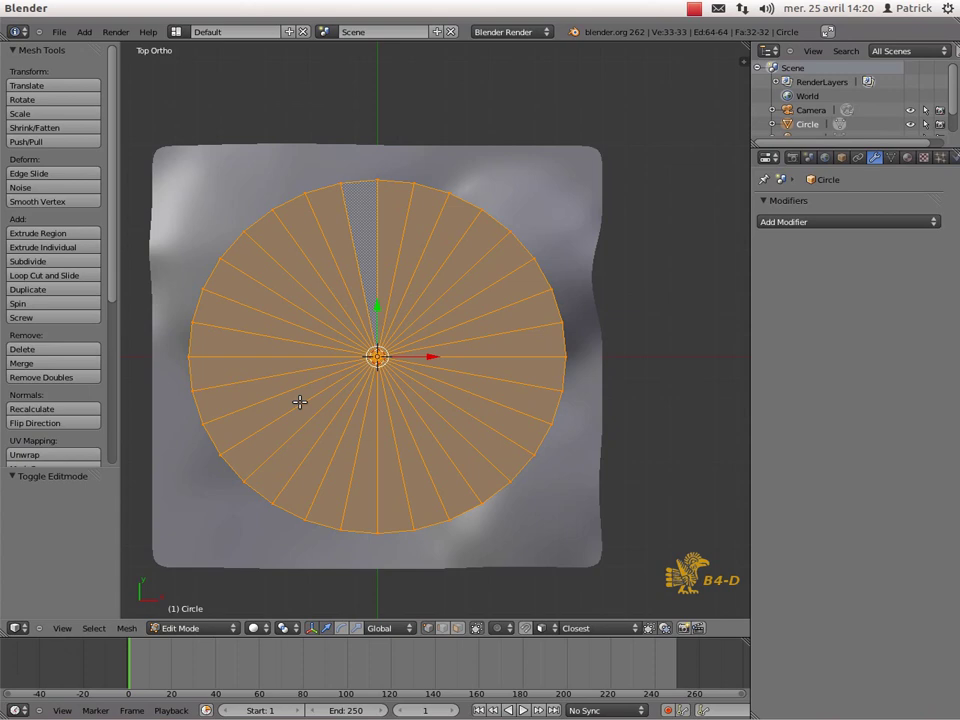
key("shift+k")
key("shift+k")
key("shift+k")
key("shift+k")
key("shift+k")
key("shift+k")
key("shift+k")
key("shift+k")
key("shift+k")
key("shift+k")
key("shift+k")
key("shift+k")
key("shift+k")
key("shift+k")
key("shift+k")
key("shift+k")
key("shift+k")
key("shift+k")
key("shift+k")
key("shift+k")
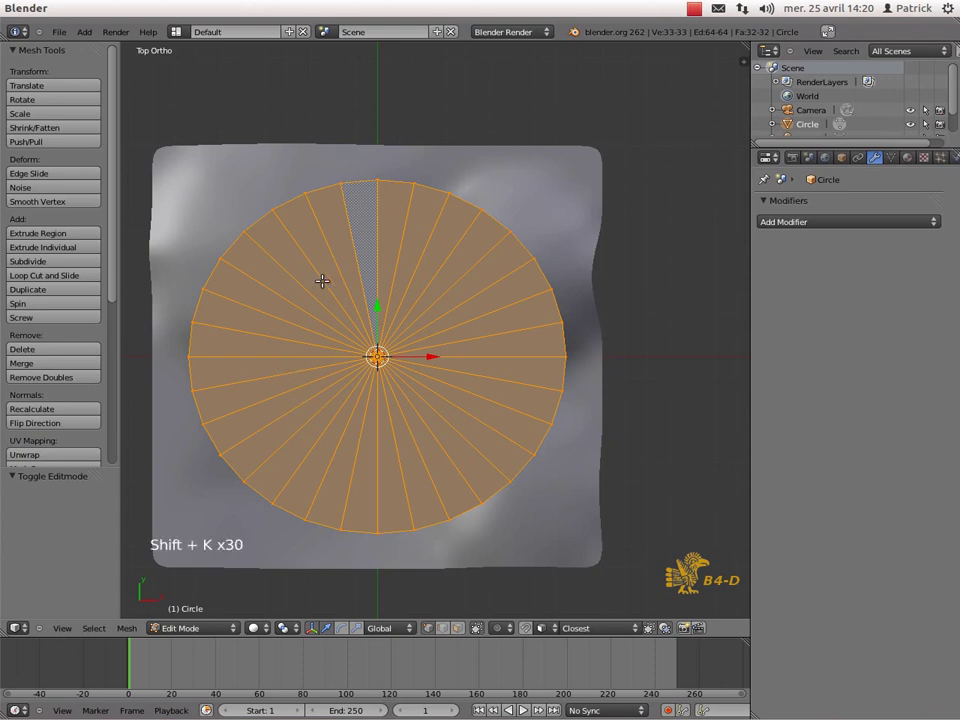
key("shift+k")
key("shift+k")
key("shift+k")
mouse_move(322, 281)
left_mouse_down("shift")
mouse_move(409, 270)
mouse_move(456, 321)
mouse_move(446, 391)
mouse_move(390, 420)
mouse_move(324, 392)
mouse_move(283, 318)
left_mouse_up("shift")
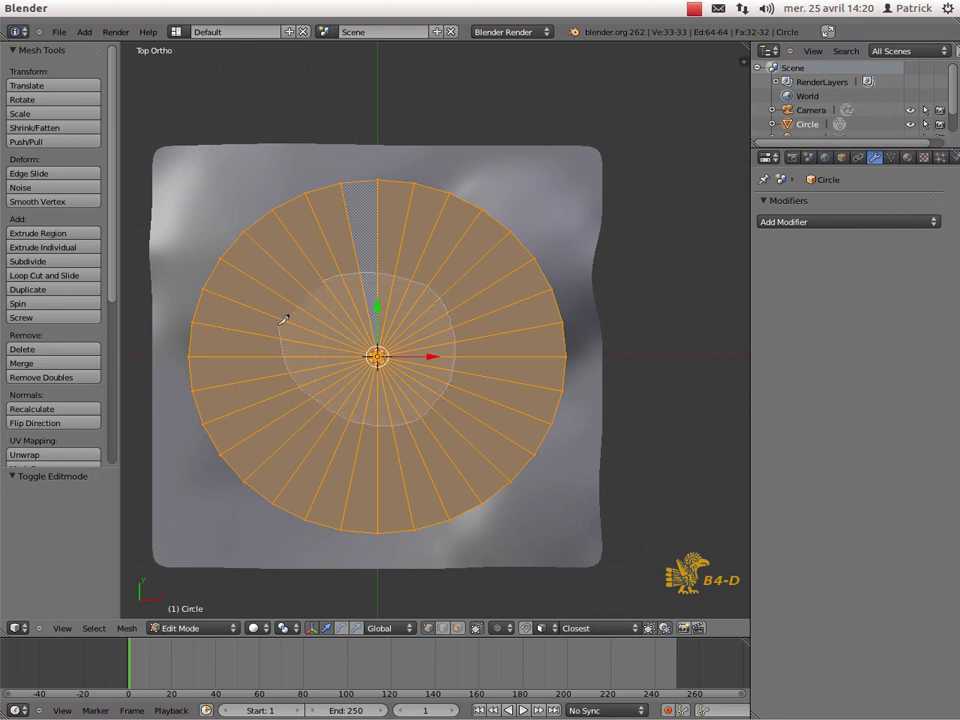
left_click_drag(334, 276, 328, 274, "shift")
key("shift+k")
key("shift+k")
key("shift+k")
key("shift+k")
key("shift+k")
key("shift+k")
key("shift+k")
key("shift+k")
key("shift+k")
key("shift+k")
key("shift+k")
key("shift+k")
key("shift+k")
key("shift+k")
key("shift+k")
key("shift+k")
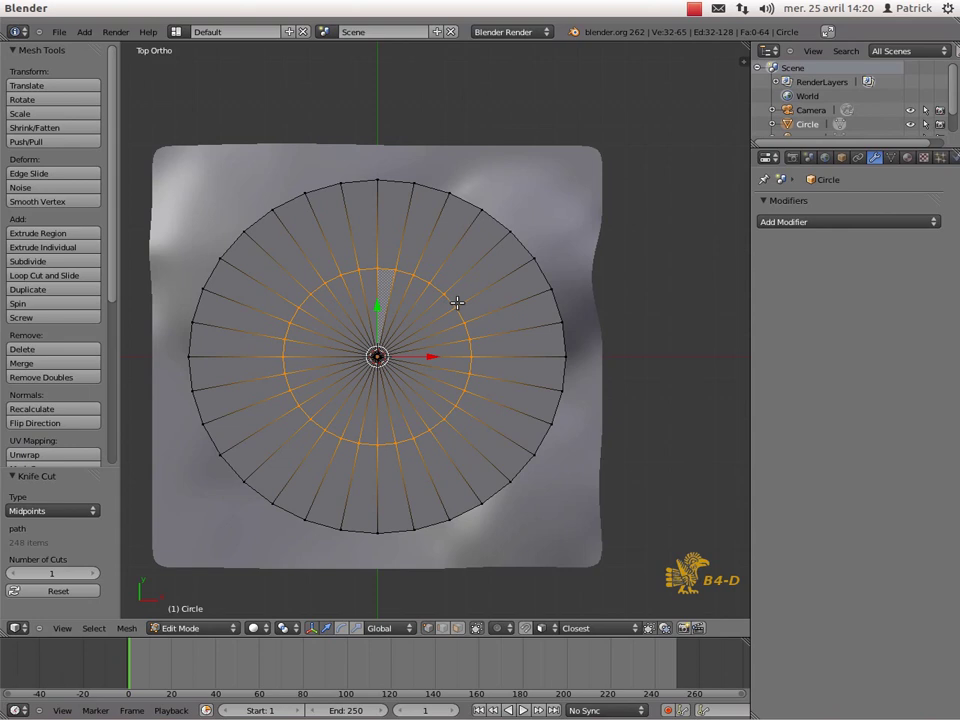
Step: Scale the new ring to about 0.186 around the centre, and add five loop cuts between it and the circle's outer edge
key("s")
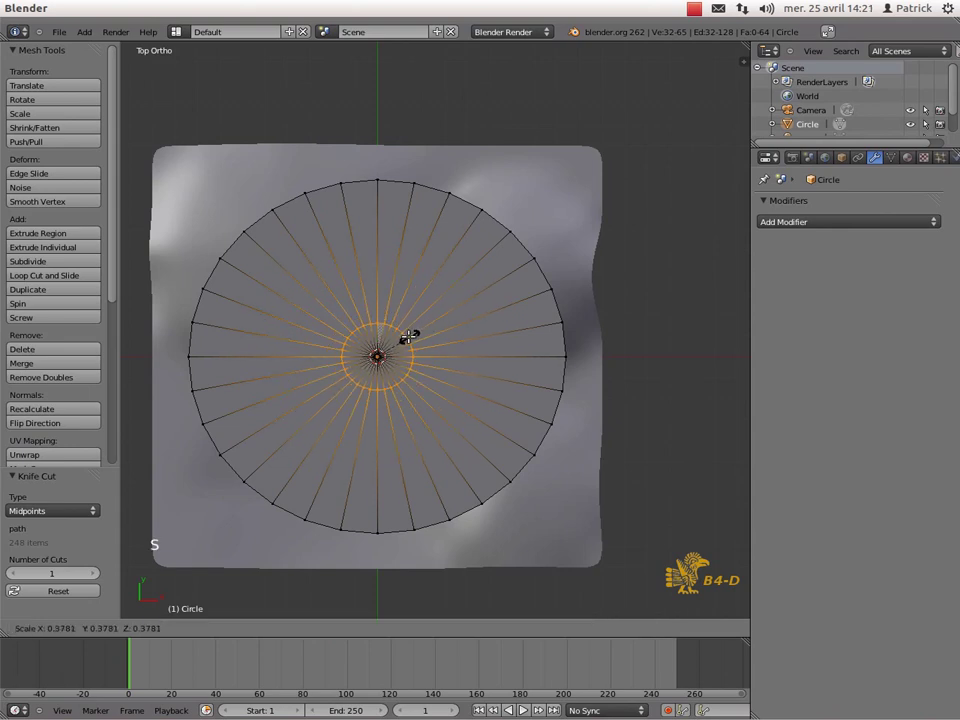
left_click(391, 349)
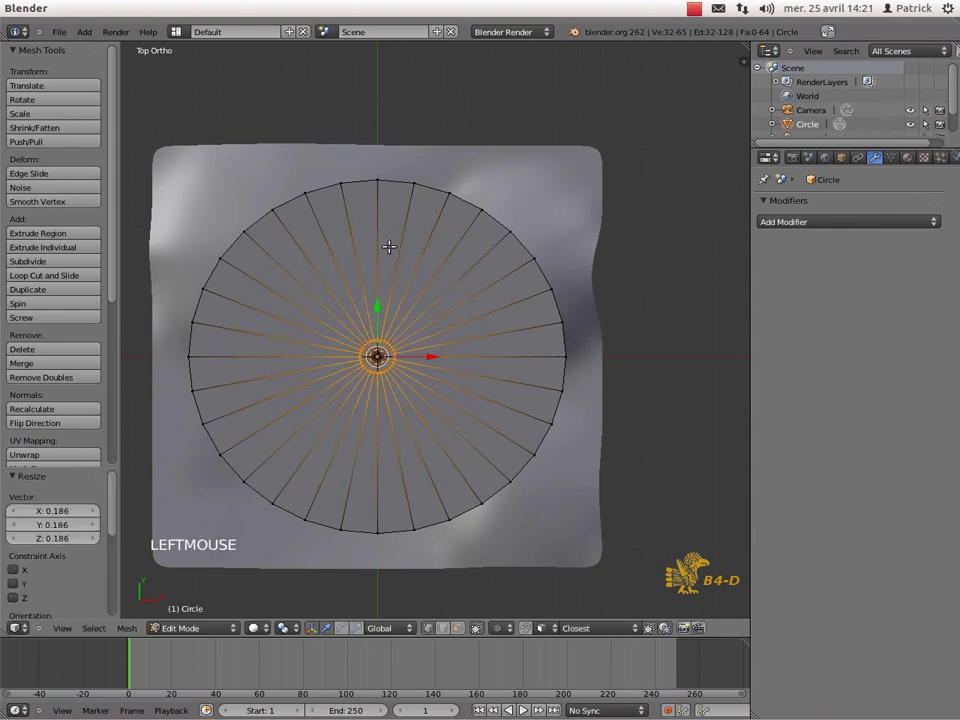
key("ctrl+r")
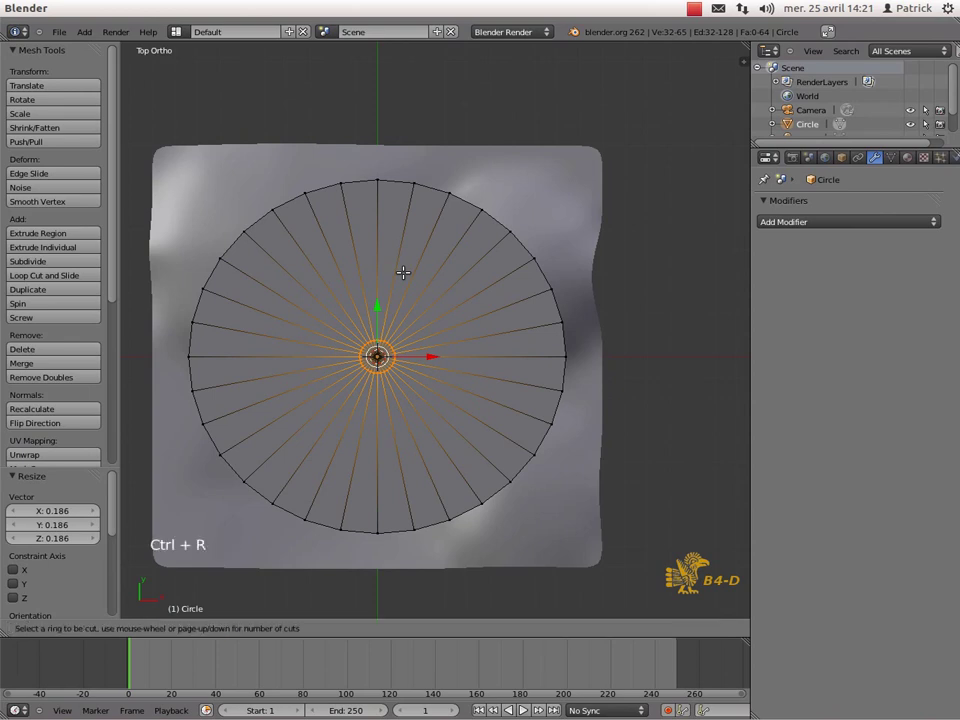
scroll(386, 270, "up", 4)
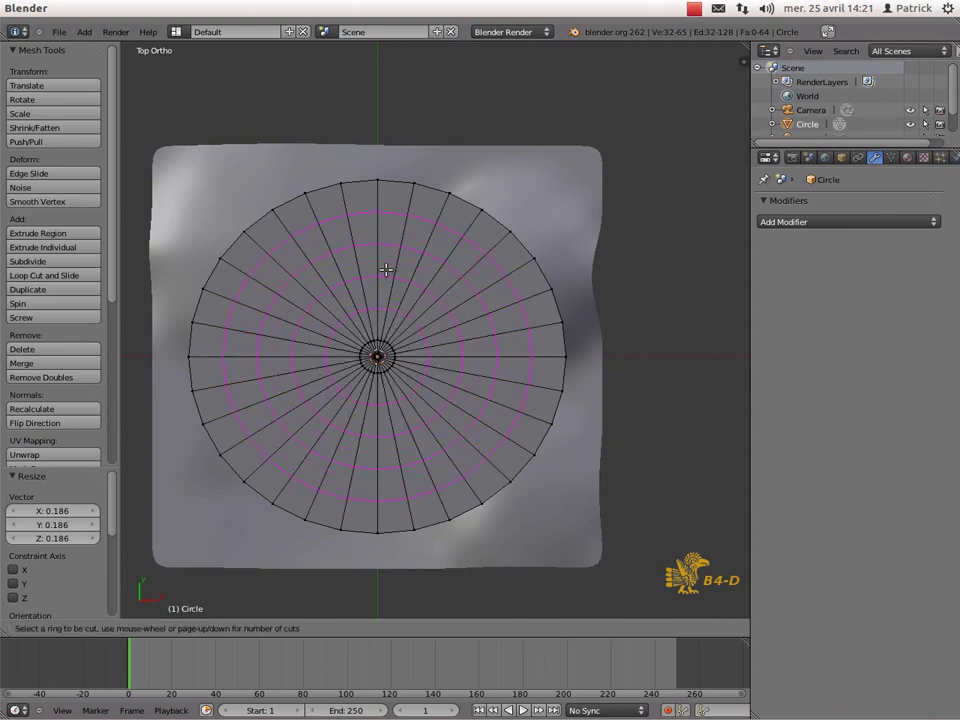
left_click(386, 270)
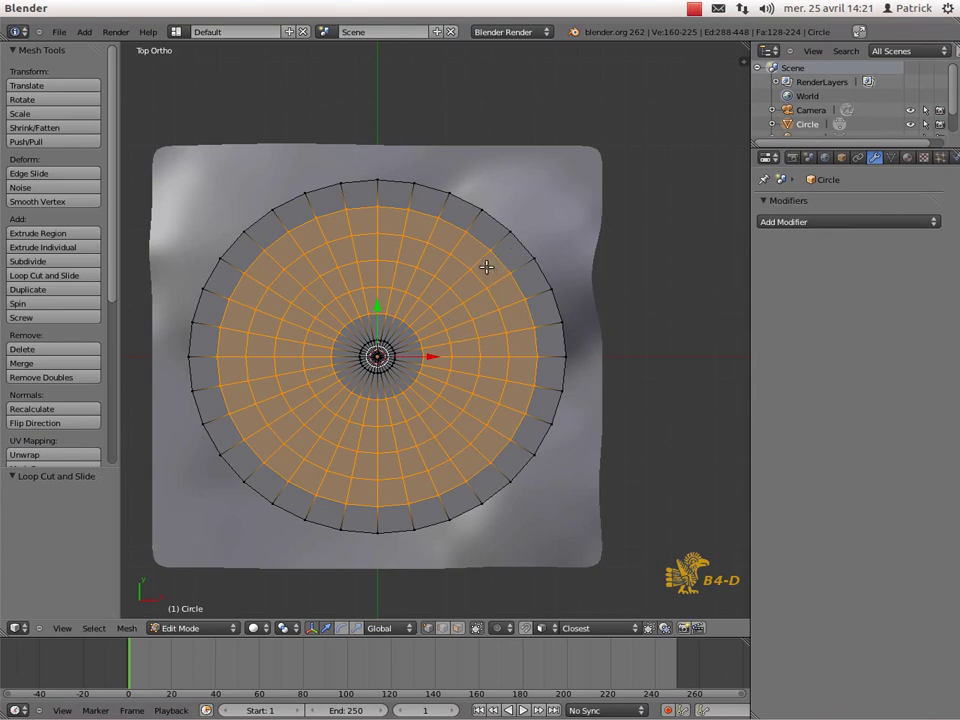
Step: Select the whole circle mesh and, in top view, project it onto the terrain below with face snapping, without shifting it sideways
key("a")
key("a")
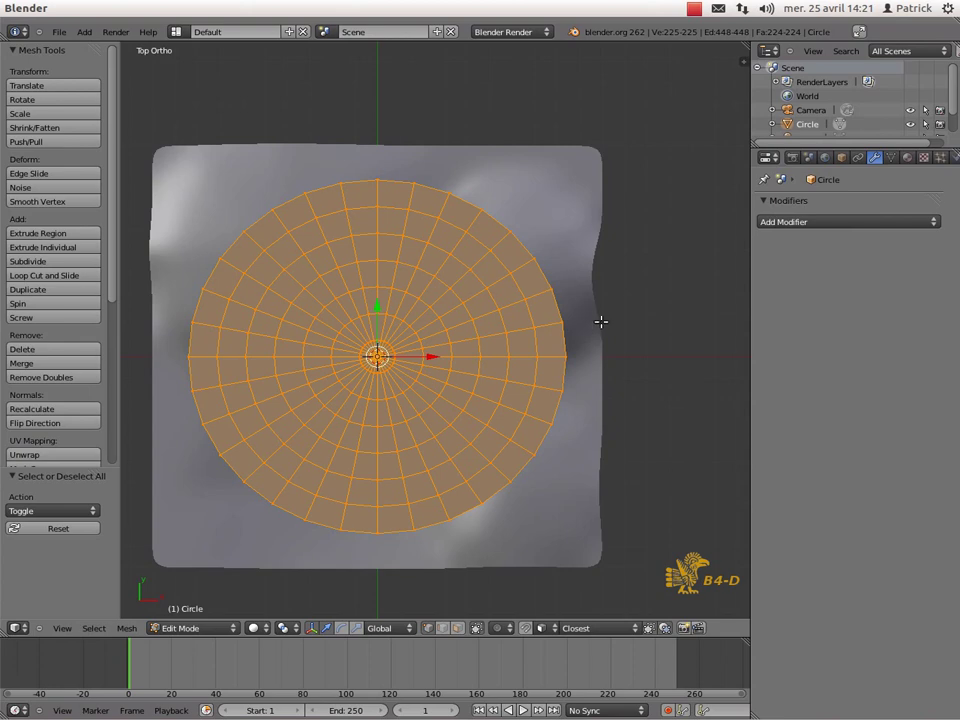
middle_click_drag(581, 414, 561, 388)
scroll(521, 429, "down", 4)
middle_click_drag(521, 429, 499, 456)
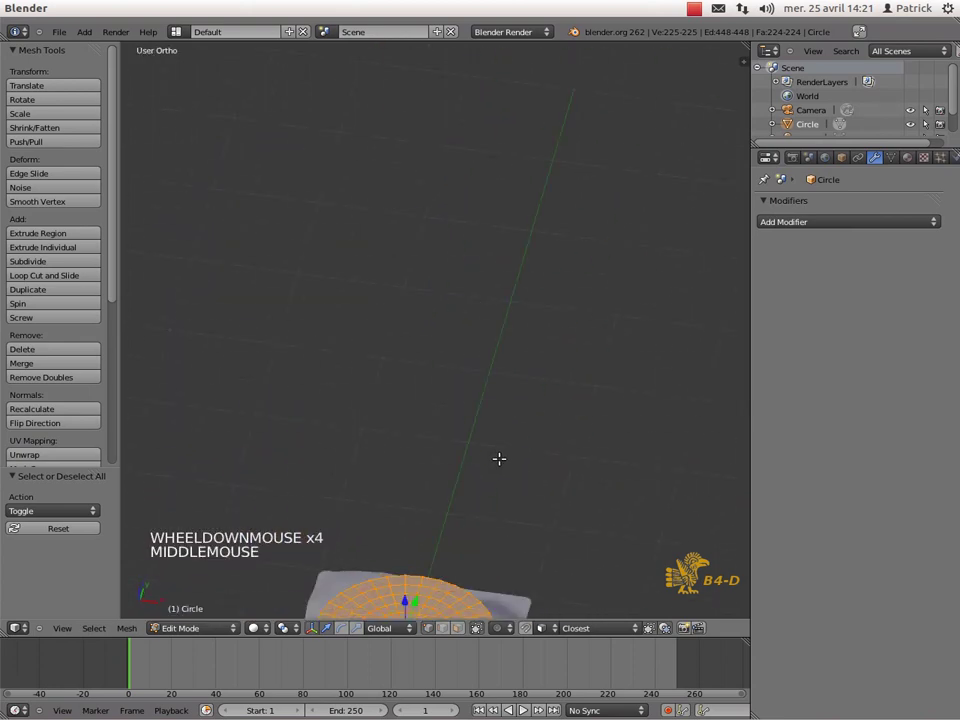
middle_click_drag(512, 504, 551, 193, "shift")
scroll(542, 360, "up", 4)
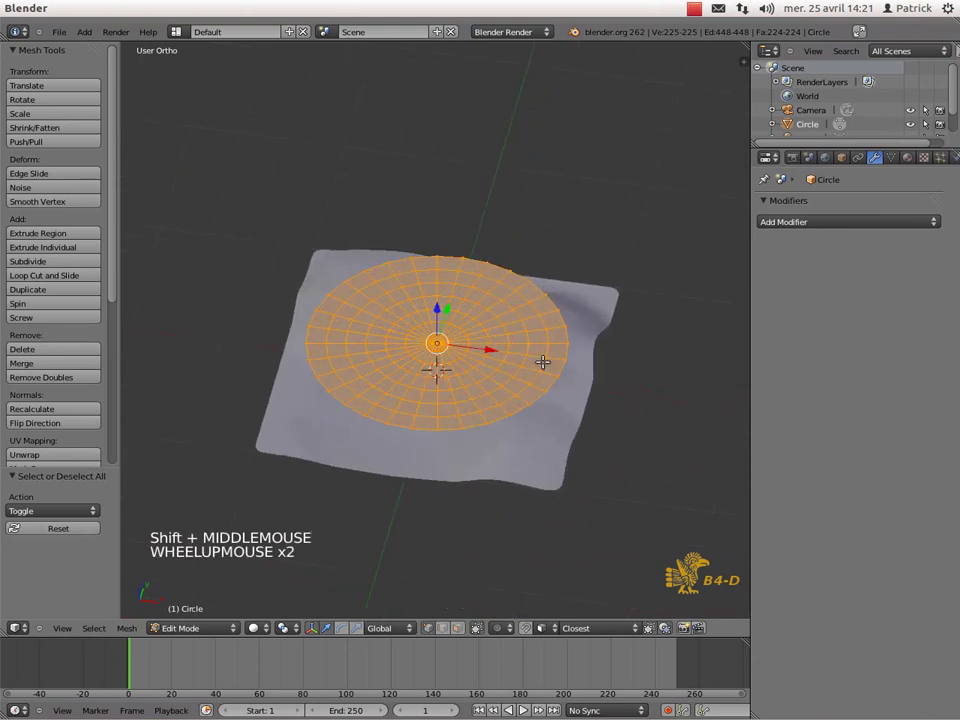
middle_click_drag(503, 421, 506, 388)
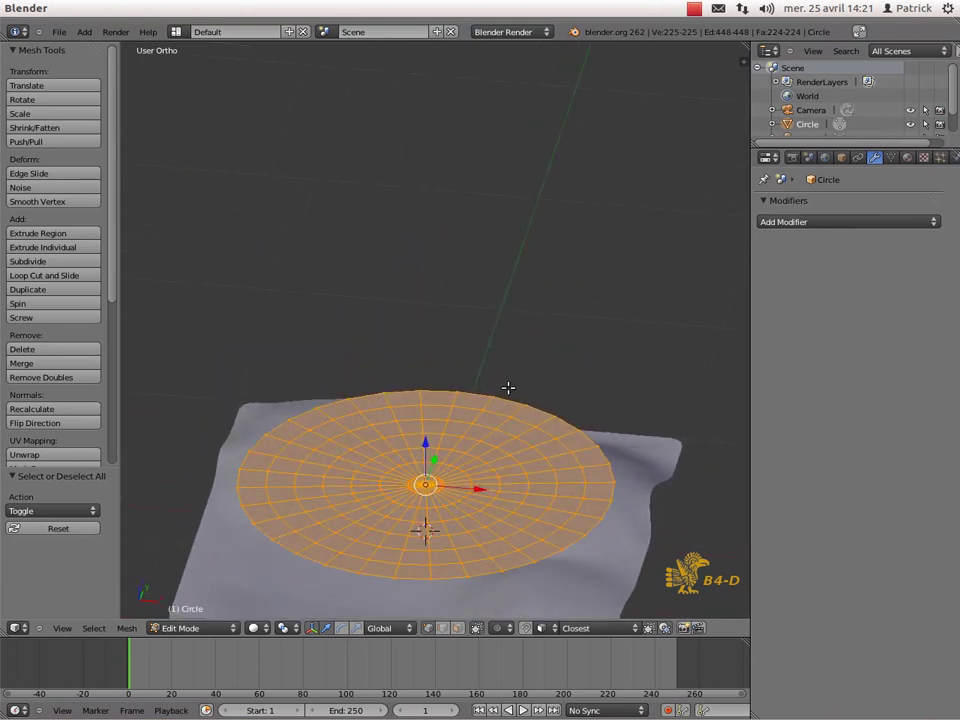
key("KP_7")
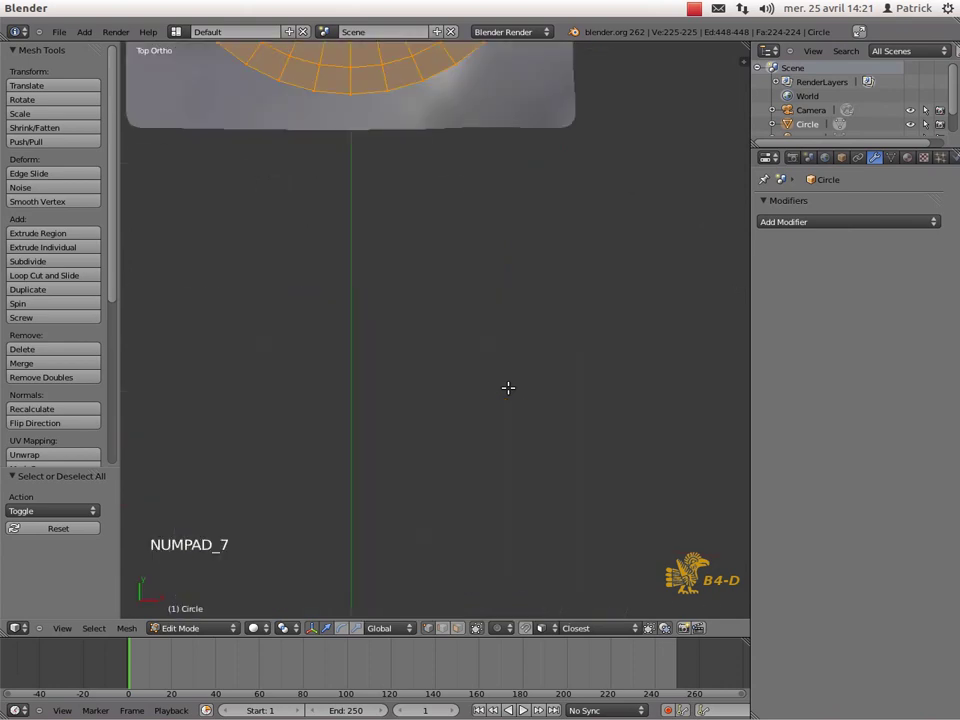
scroll(538, 236, "down", 5)
middle_click_drag(536, 270, 574, 454, "shift")
scroll(587, 437, "up", 4)
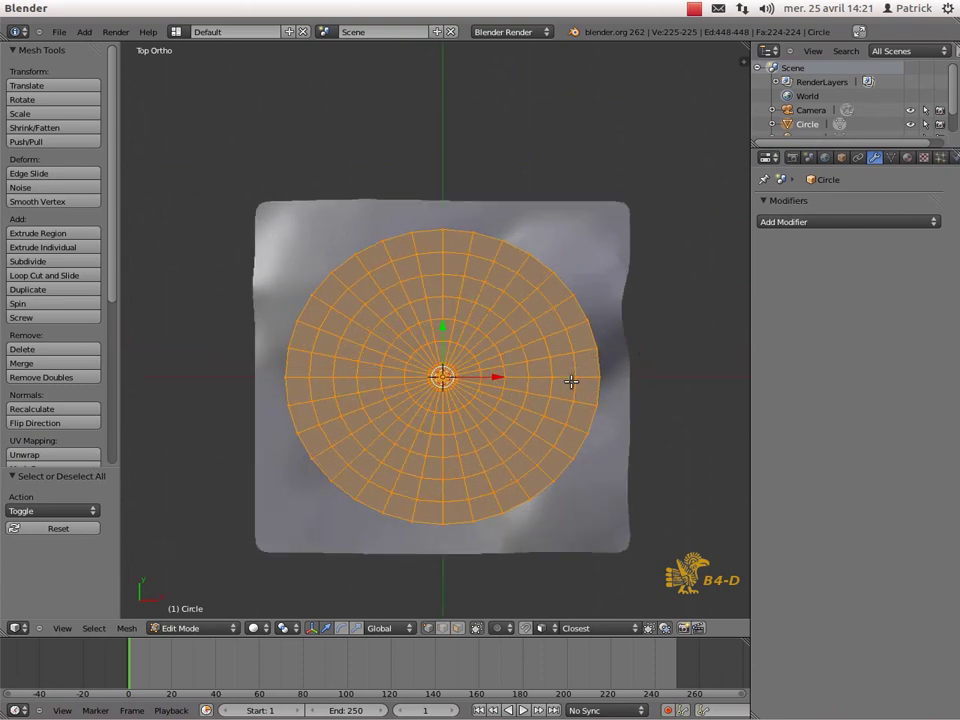
key("g")
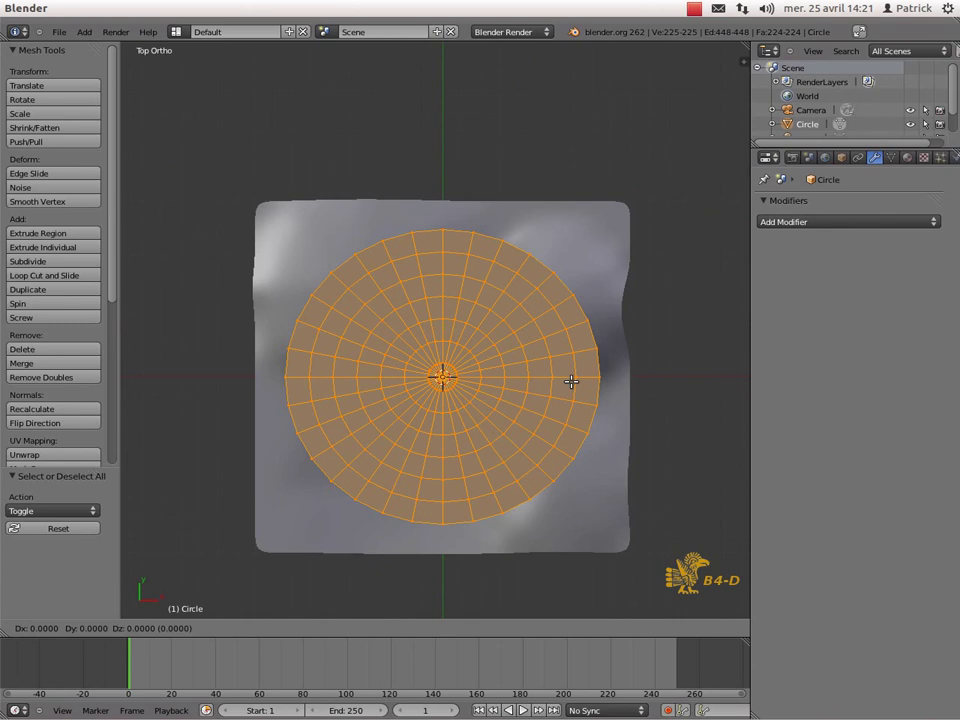
key("ctrl")
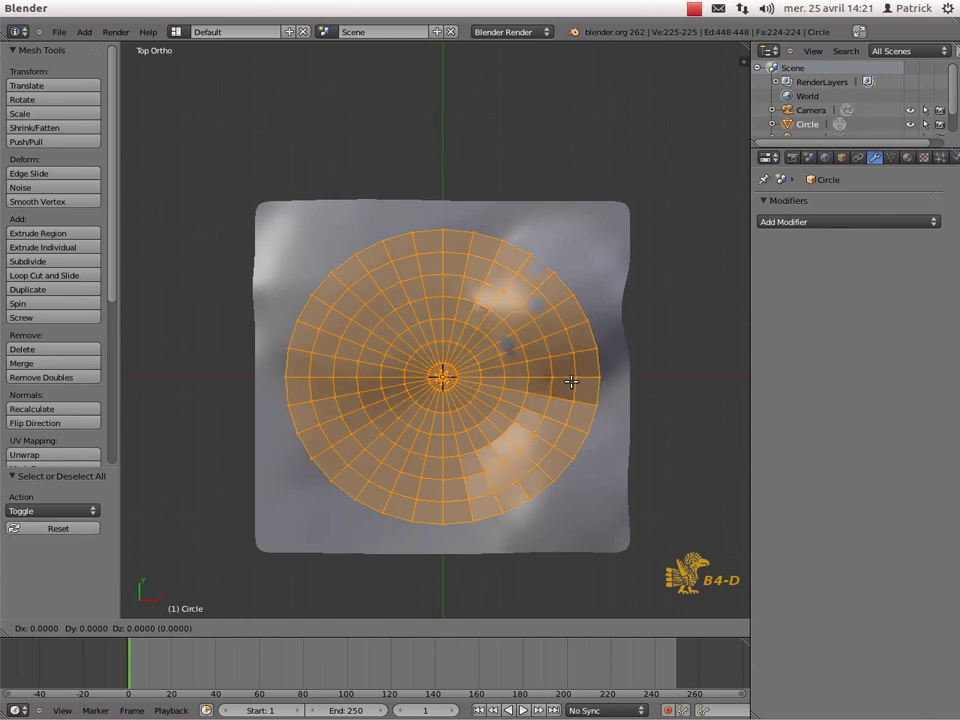
key("ctrl")
key("ctrl")
left_click(571, 381, "ctrl")
Step: Examine how the draped circle follows the terrain from an angled view, from the top and from the front
middle_click_drag(589, 572, 527, 513)
scroll(514, 461, "down", 4)
scroll(527, 505, "up", 1)
scroll(527, 495, "down", 1)
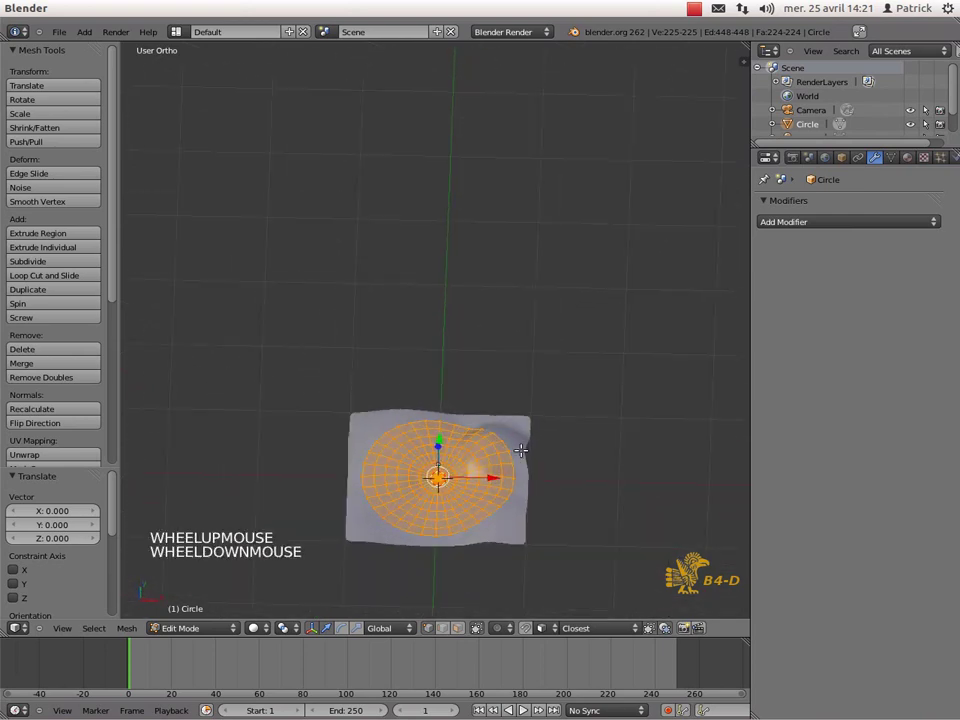
key("KP_7")
scroll(505, 417, "up", 4)
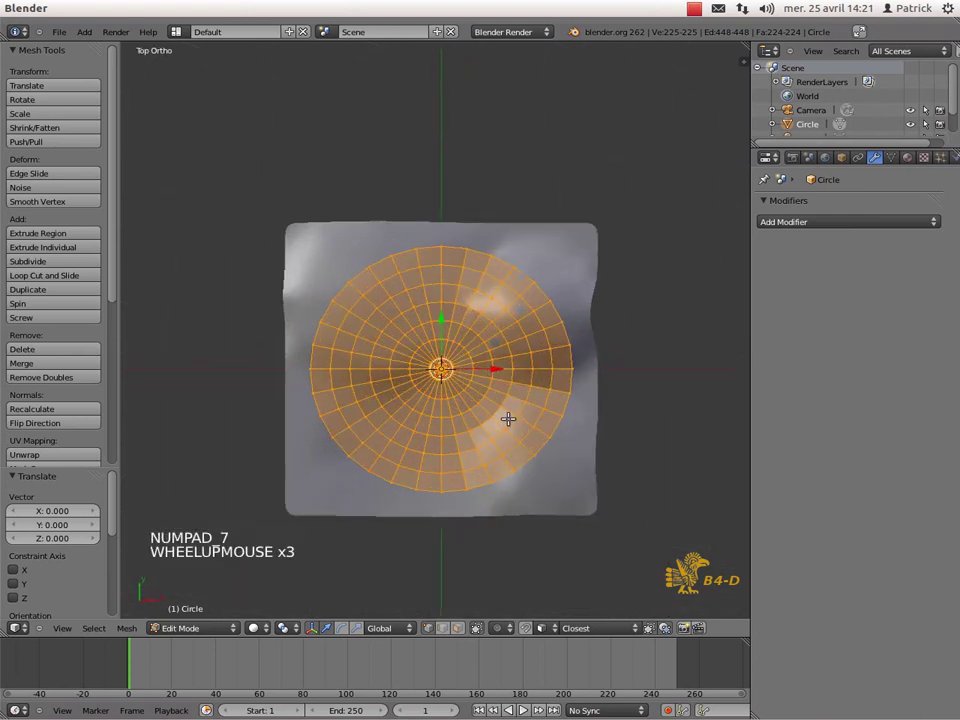
key("KP_1")
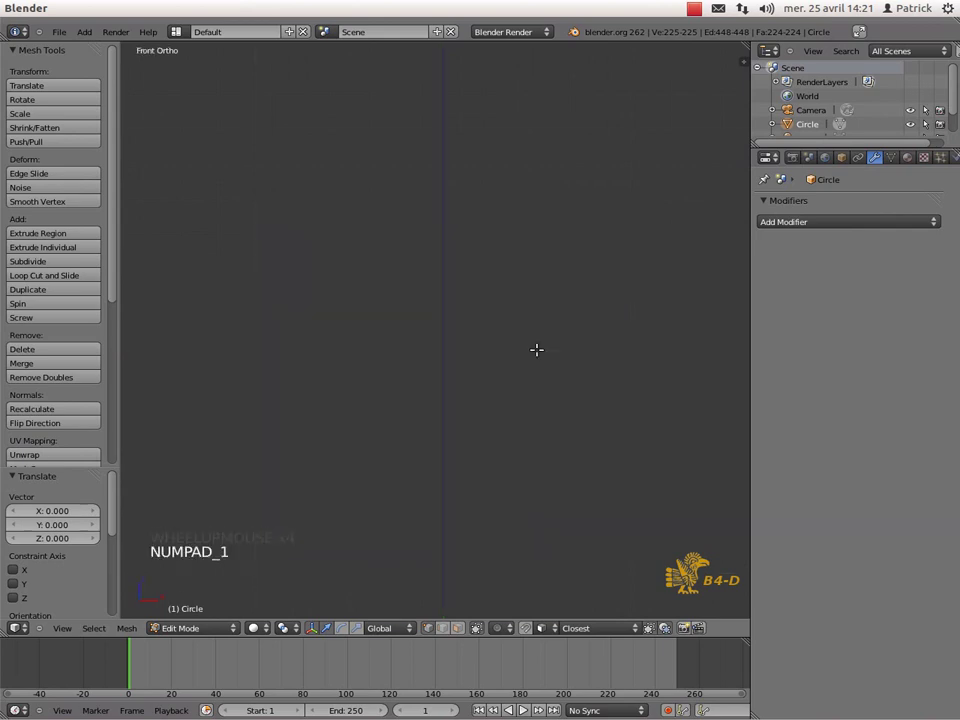
middle_click_drag(494, 527, 514, 257, "shift")
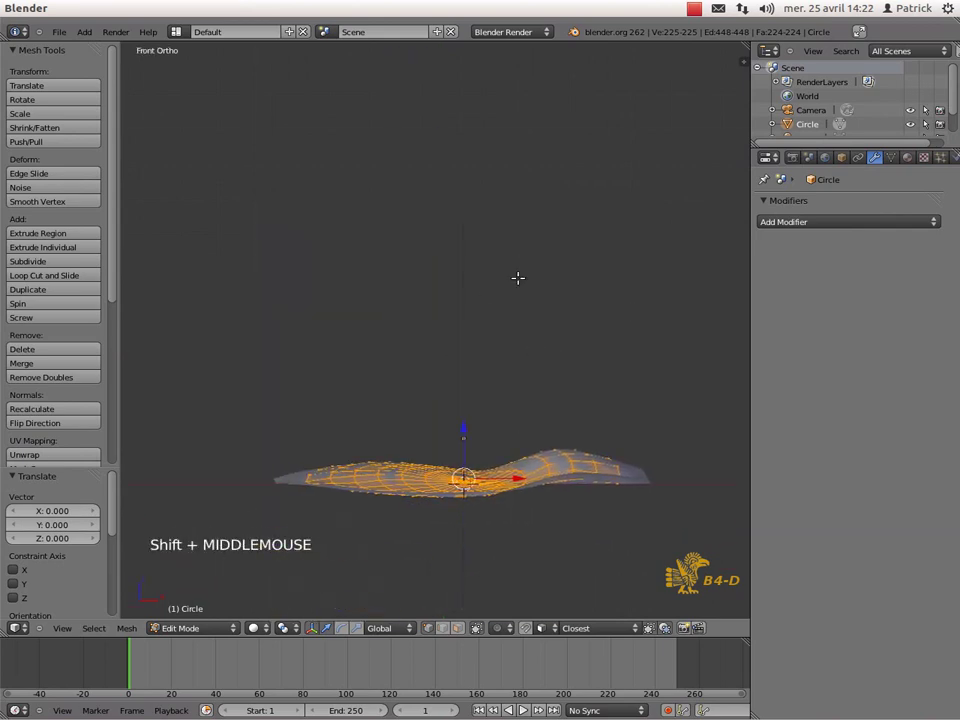
scroll(514, 257, "up", 3)
Step: Add a Subdivision Surface modifier with 2 view subdivisions to the circle and set its shading to smooth
left_click(815, 222)
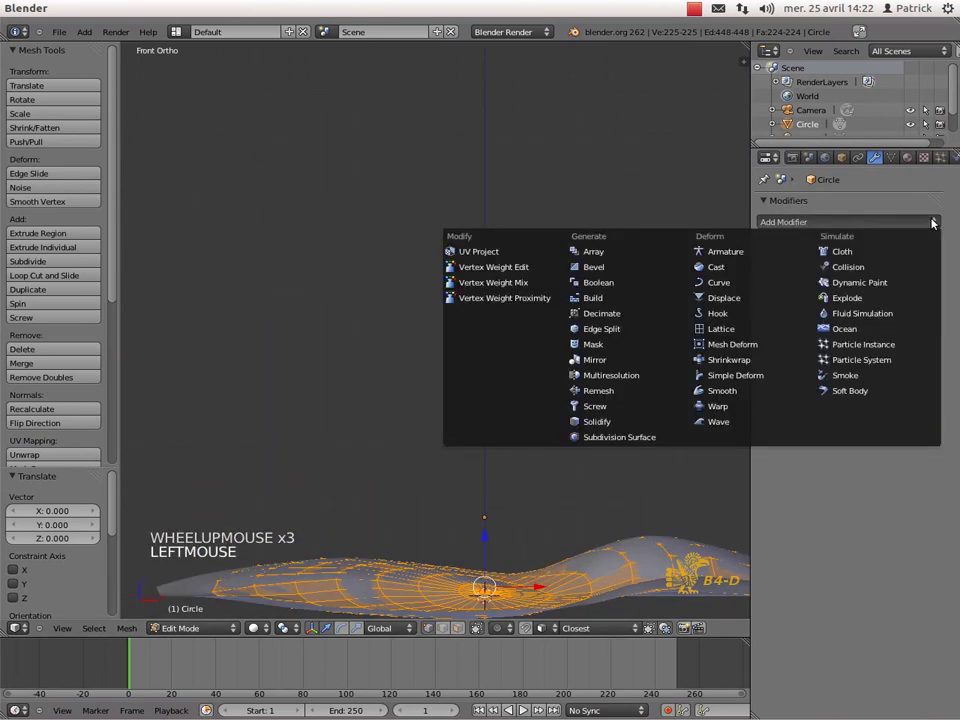
left_click(652, 437)
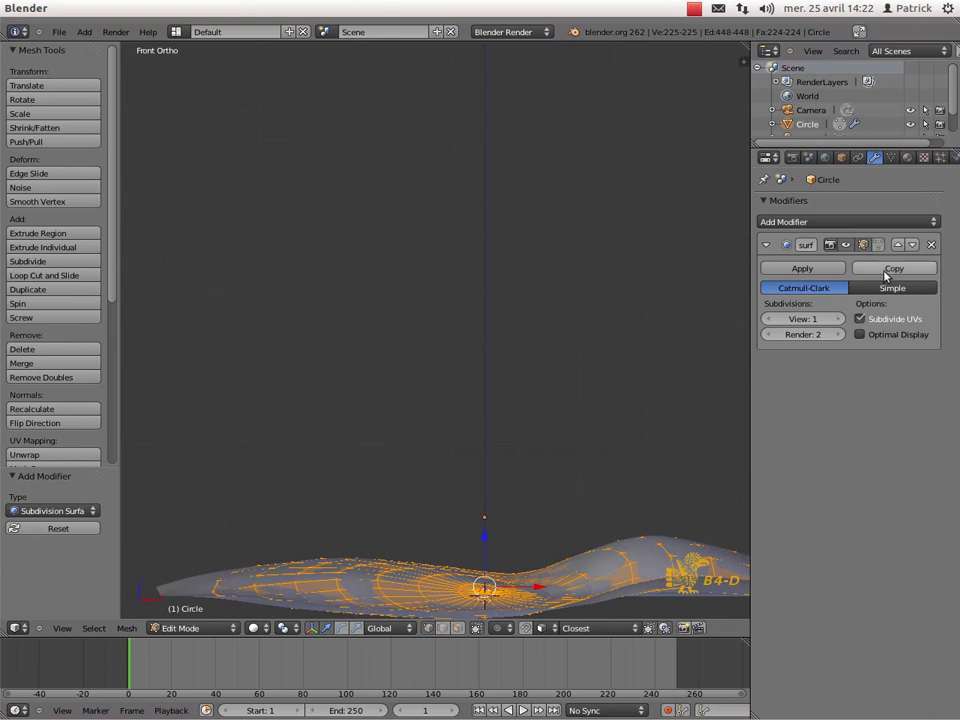
left_click(840, 318)
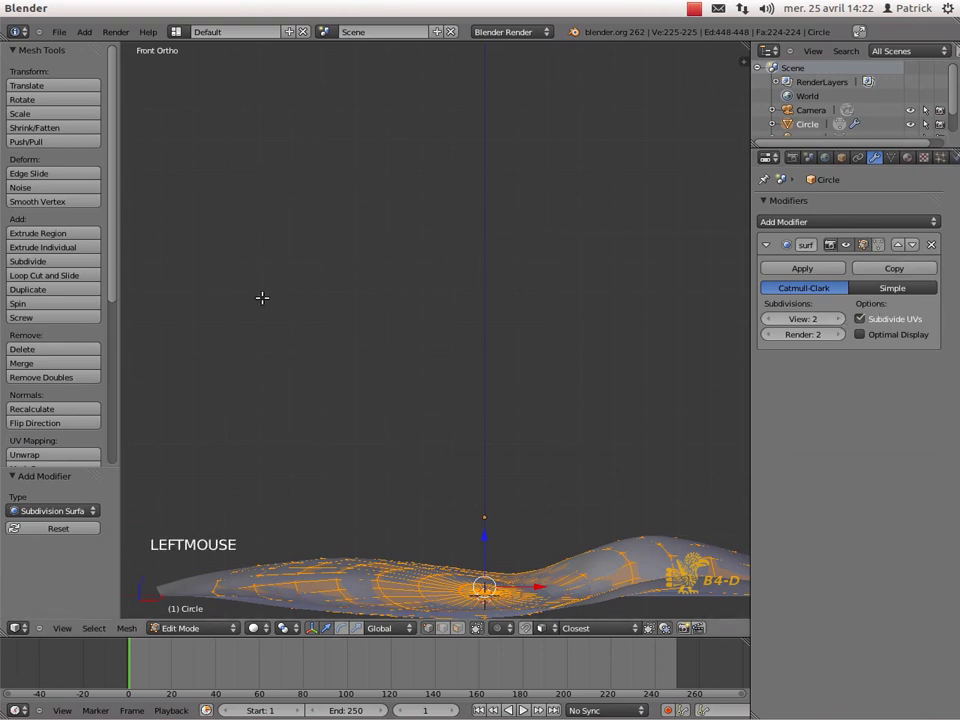
key("Tab")
left_click(18, 223)
key("Tab")
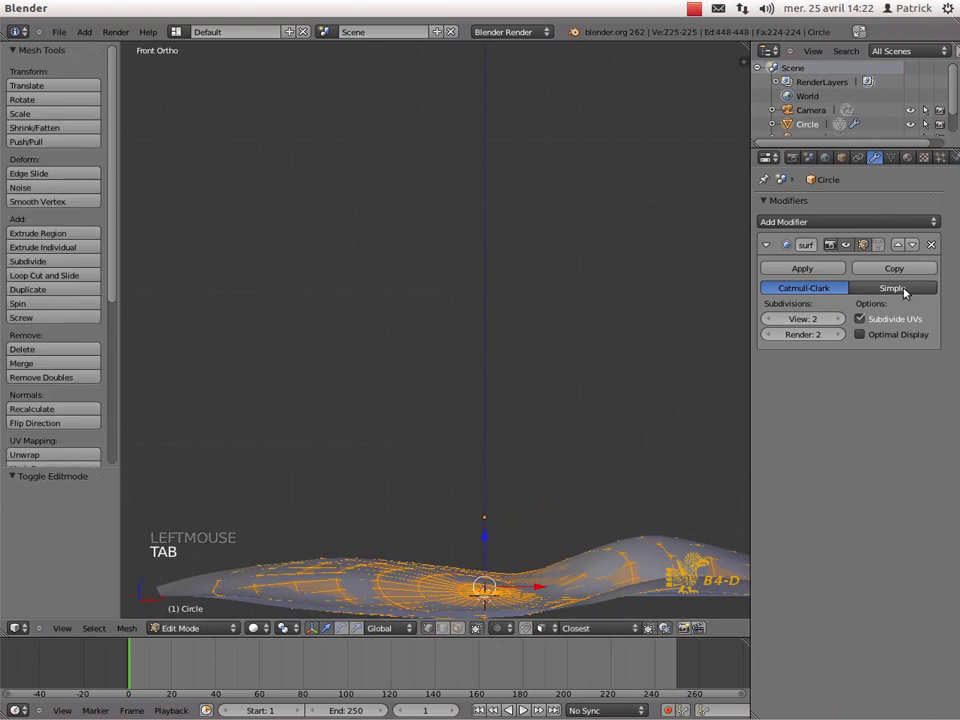
Step: Add a Solidify modifier to the circle with a thickness of about 0.033 and check the thickened disc from above
left_click(935, 222)
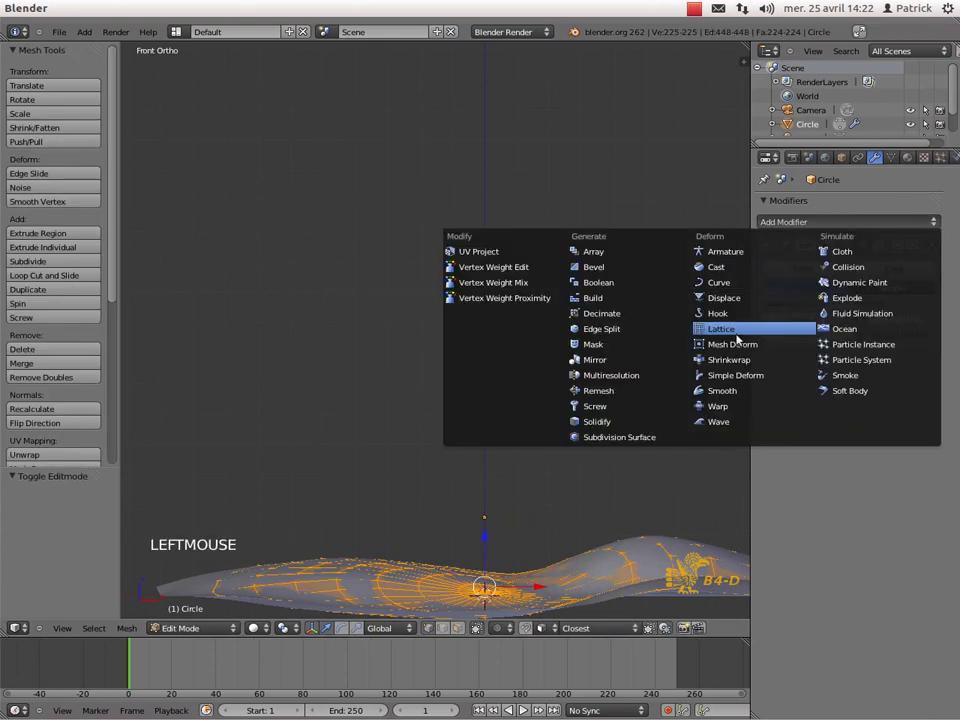
left_click(643, 424)
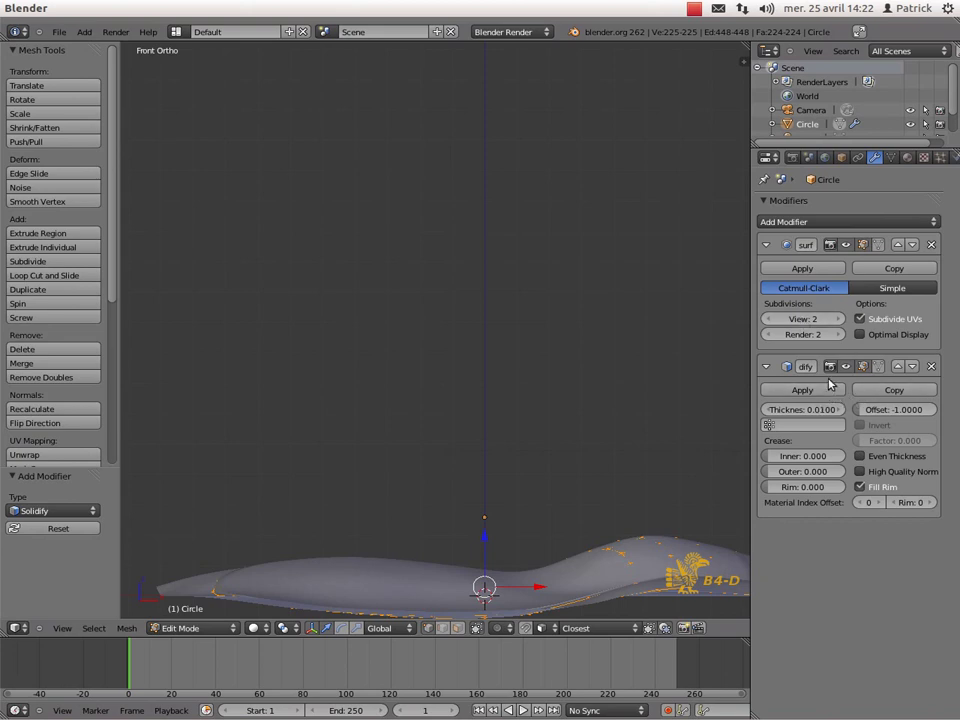
mouse_move(812, 409)
left_mouse_down()
mouse_move(785, 407)
mouse_move(838, 413)
mouse_move(828, 410)
left_mouse_up()
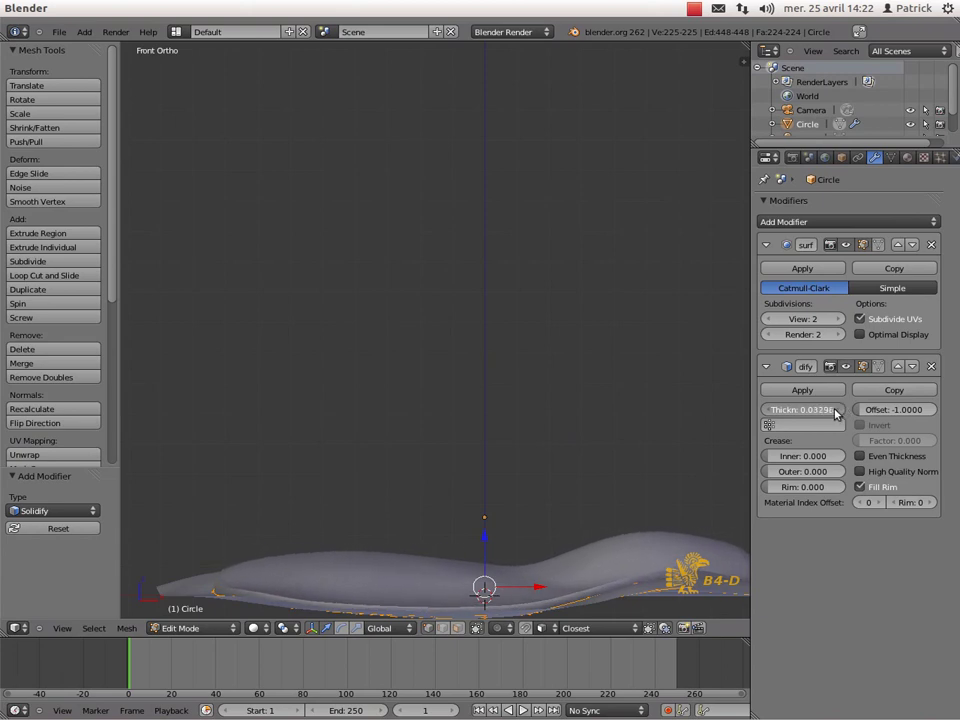
scroll(684, 370, "down", 3)
middle_click_drag(684, 370, 691, 536)
scroll(660, 538, "down", 1)
middle_click_drag(630, 540, 625, 452)
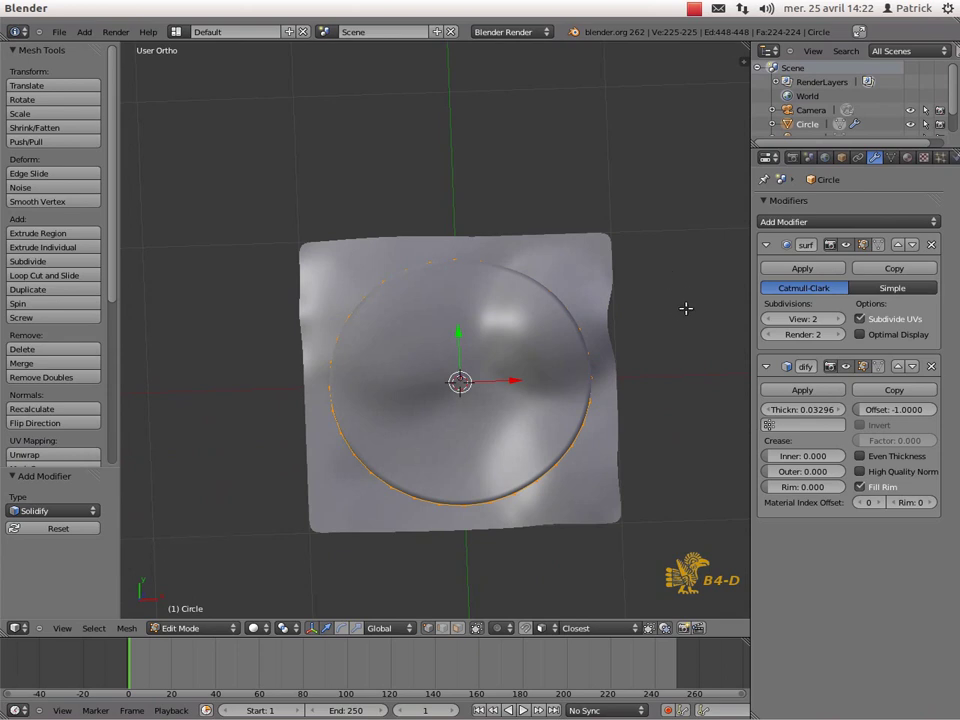
scroll(684, 310, "down", 1)
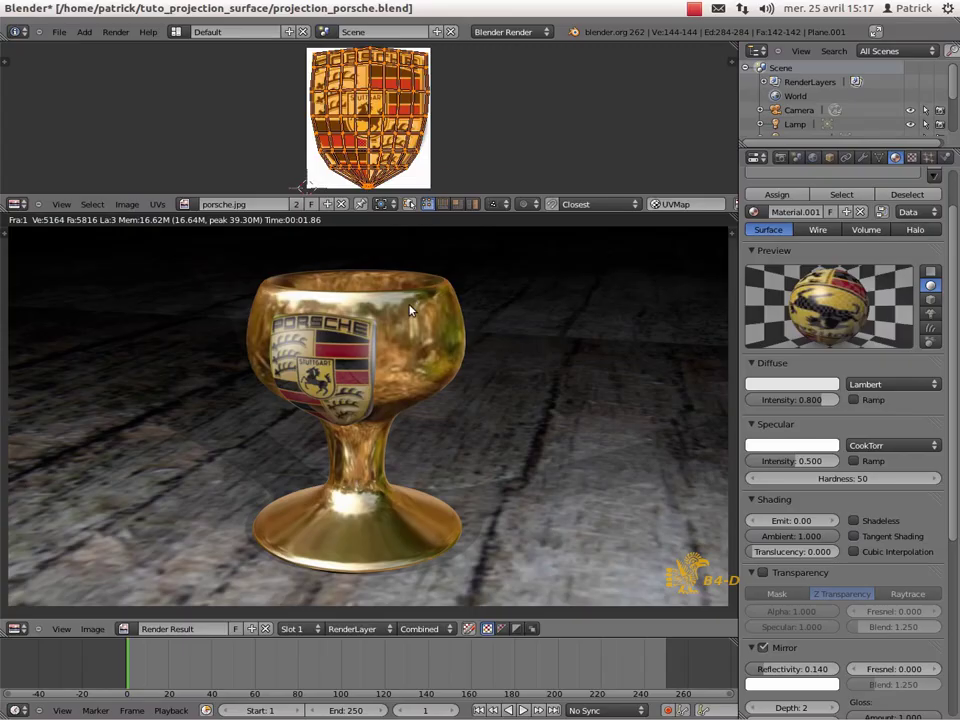